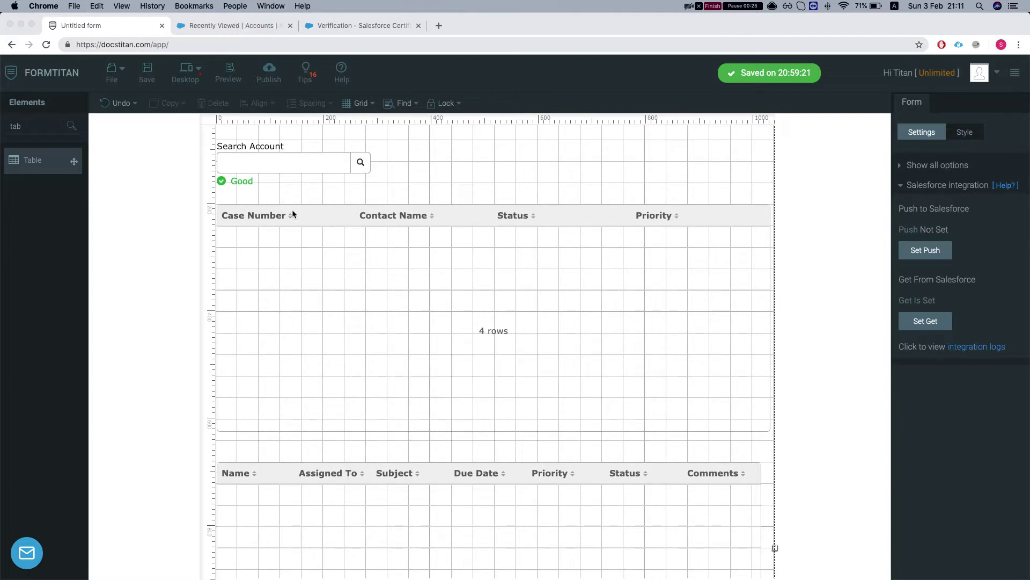
# - Look over the form's account search field and its case and task tables, and open the Get From Salesforce settings
pyautogui.scroll(-5, 291, 227)
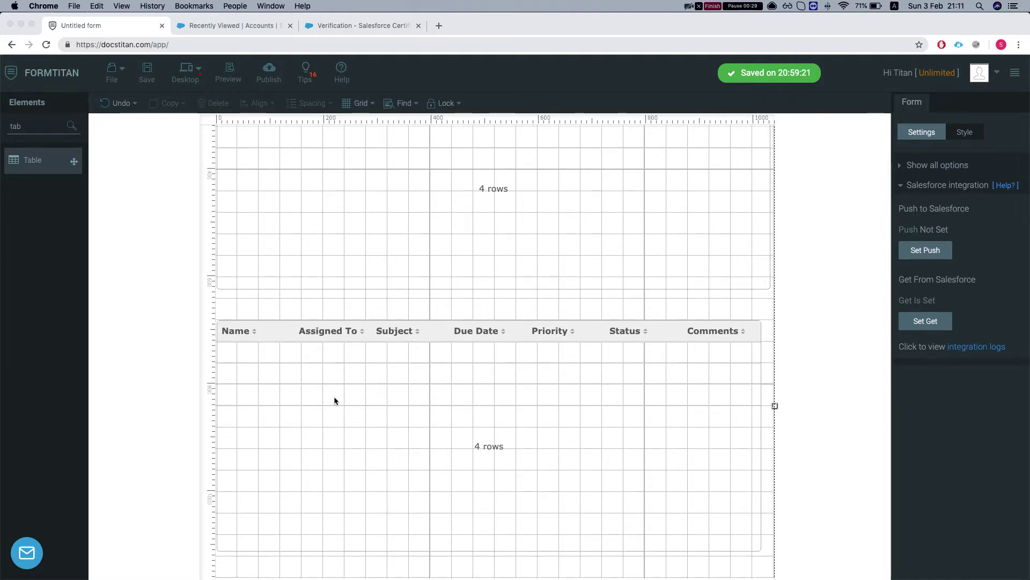
pyautogui.scroll(-2, 334, 396)
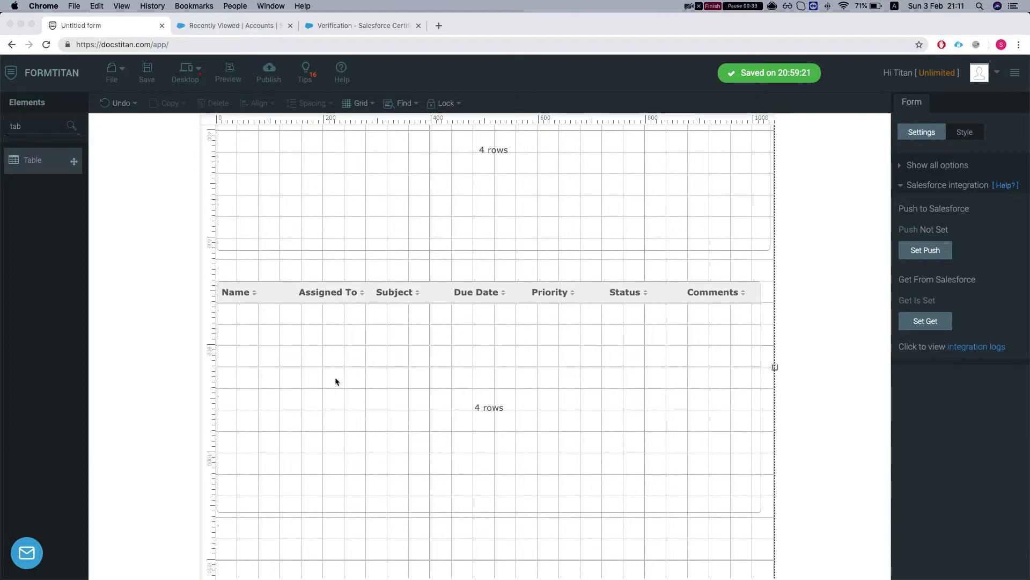
pyautogui.scroll(8, 335, 378)
pyautogui.scroll(-1, 429, 245)
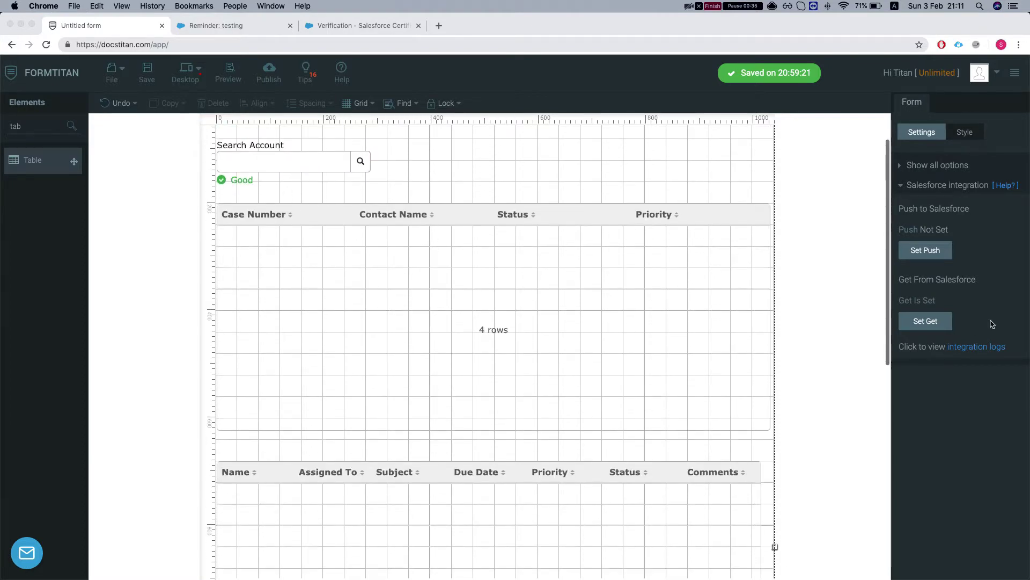
pyautogui.click(929, 326)
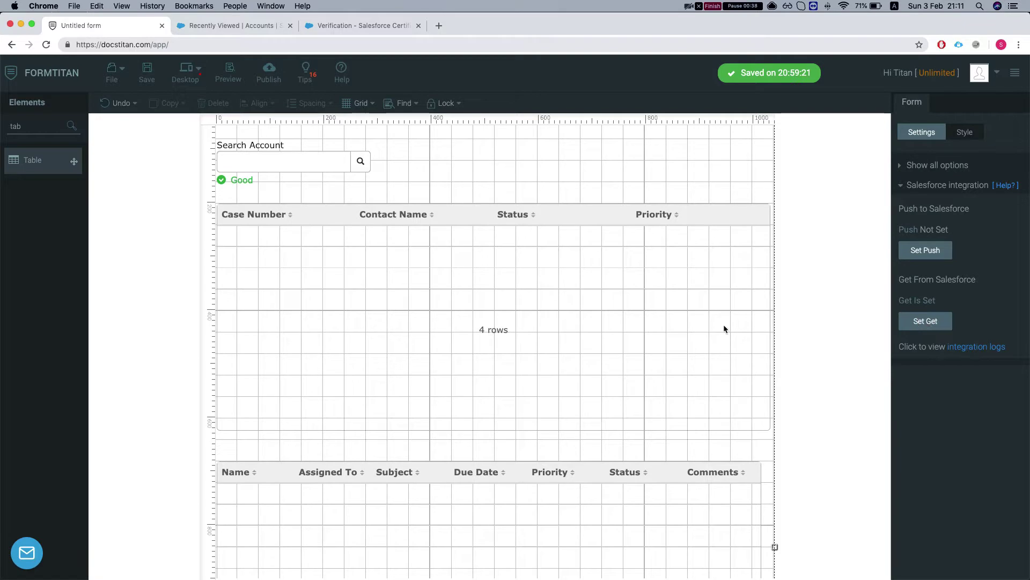
pyautogui.click(925, 322)
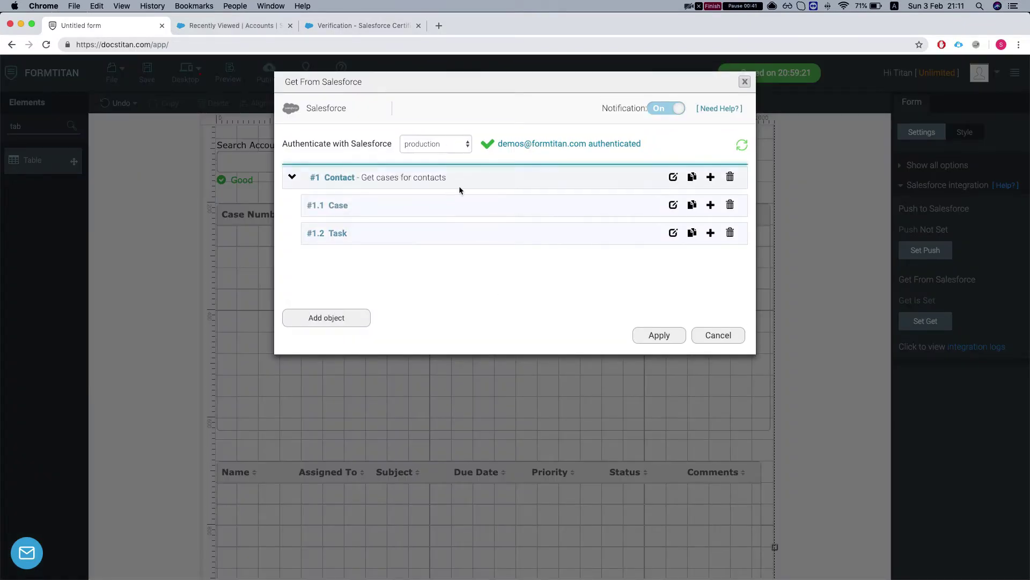
# - Inspect the query condition of the #1 Contact object and close it without changes
pyautogui.click(673, 177)
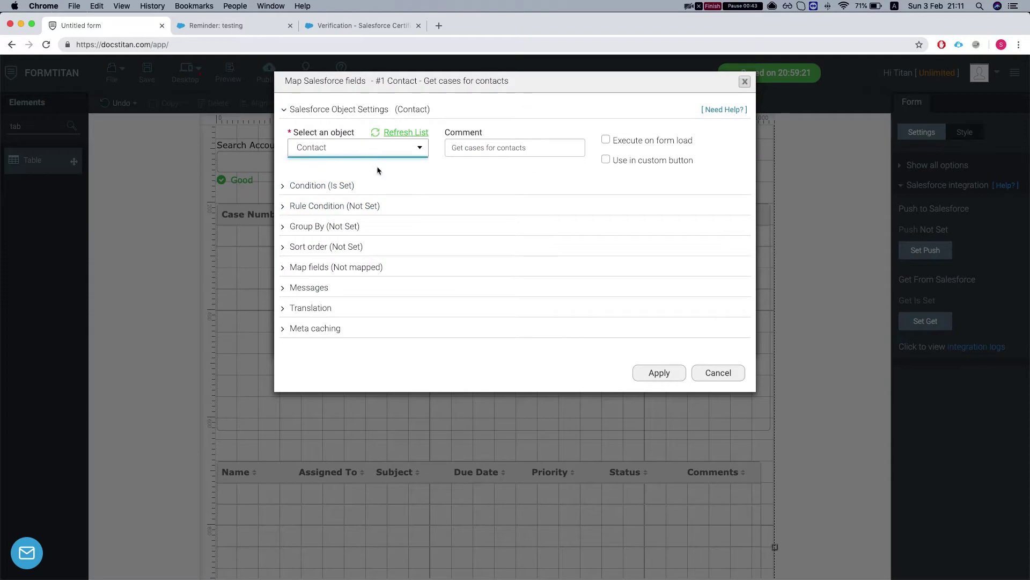
pyautogui.click(340, 185)
pyautogui.click(346, 261)
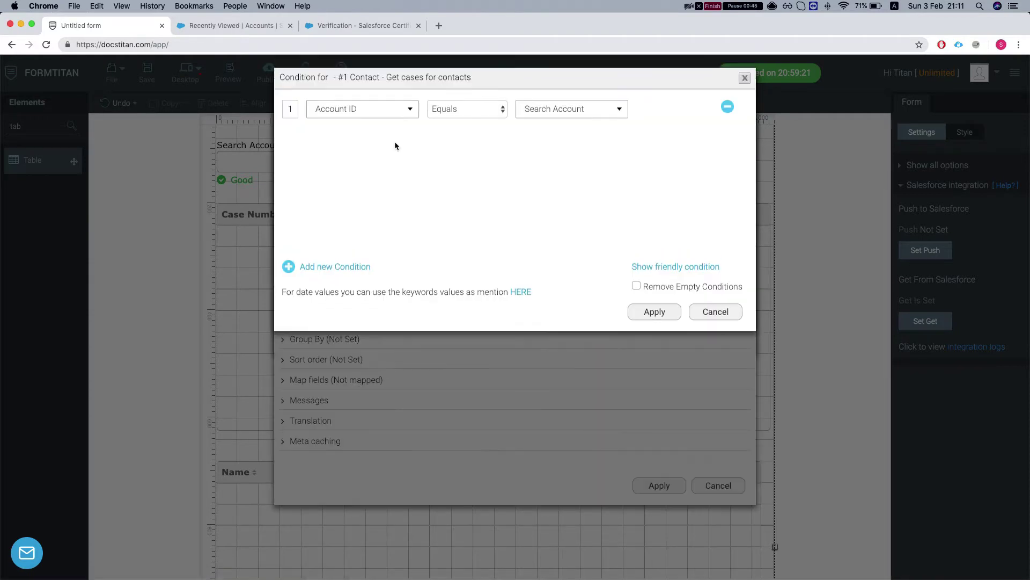
pyautogui.click(717, 316)
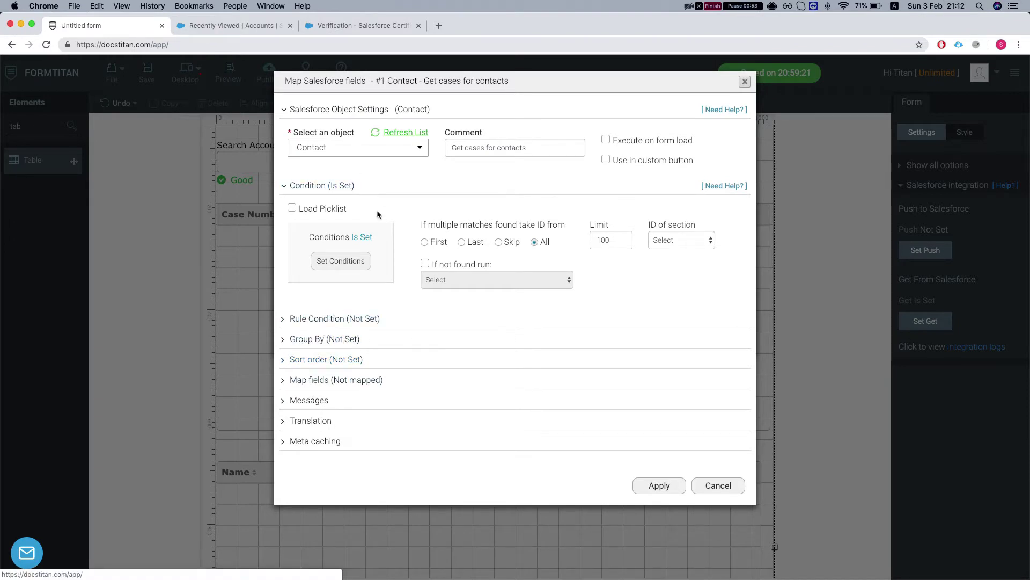
# - Examine the field mapping of the #1 Contact object and close it without changes
pyautogui.click(322, 385)
pyautogui.click(330, 432)
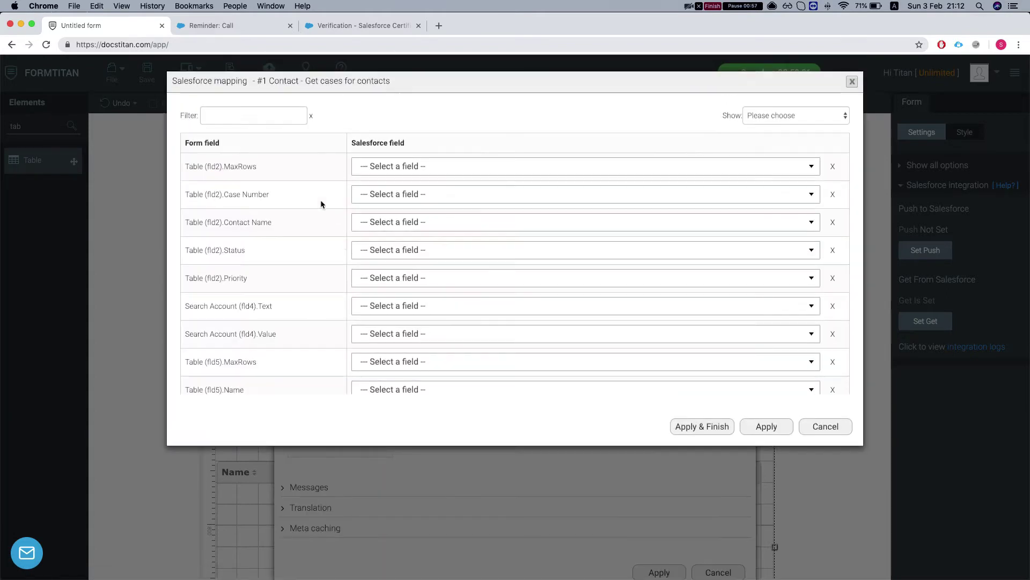
pyautogui.scroll(-5, 455, 303)
pyautogui.scroll(5, 442, 290)
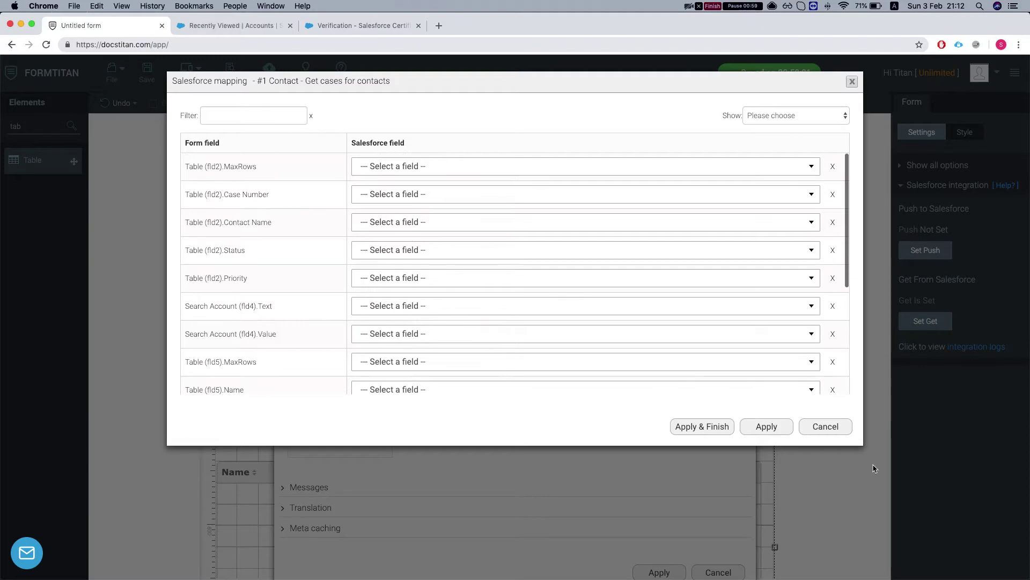
pyautogui.click(831, 428)
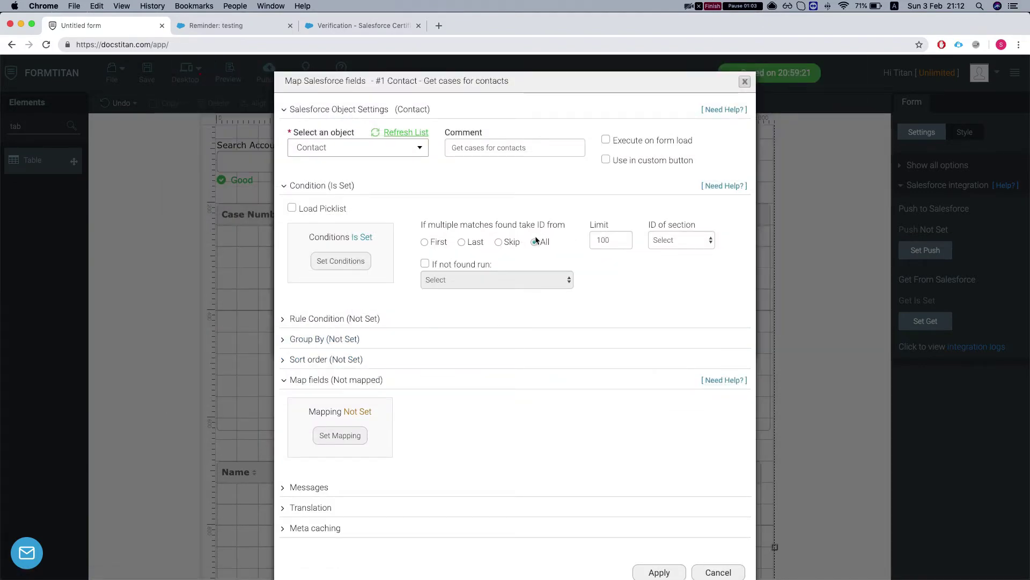
# - Check the record limit for multiple matches on the Contact object and leave its settings without saving
pyautogui.doubleClick(600, 239)
pyautogui.scroll(-1, 601, 276)
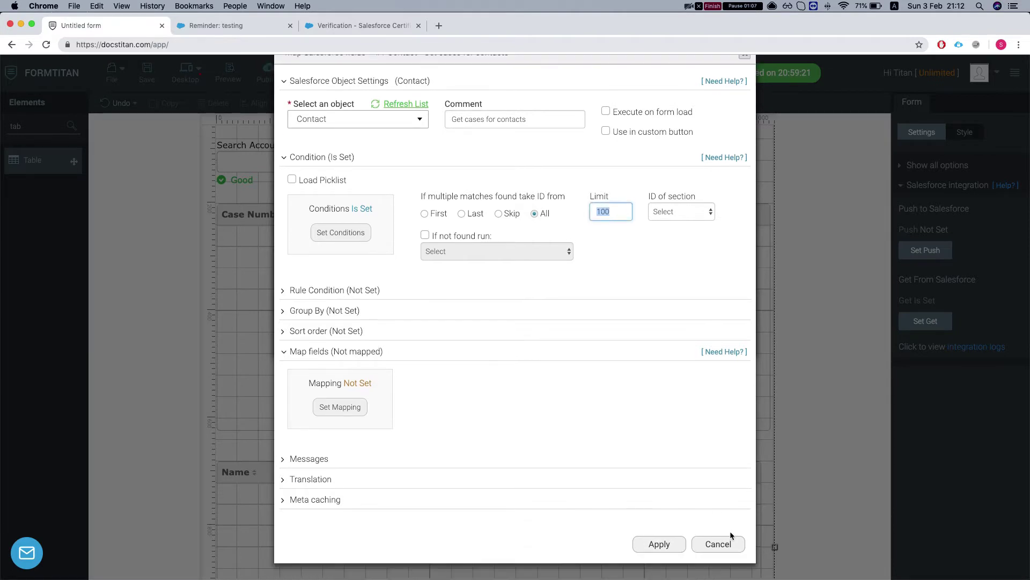
pyautogui.click(719, 544)
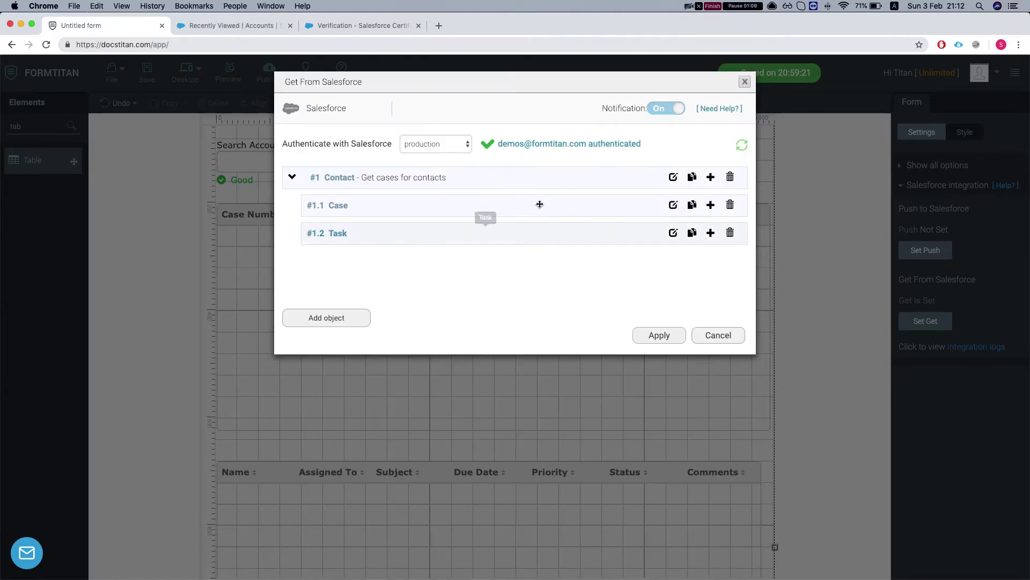
# - Inspect the query condition of the #1.1 Case object and close it without changes
pyautogui.click(673, 204)
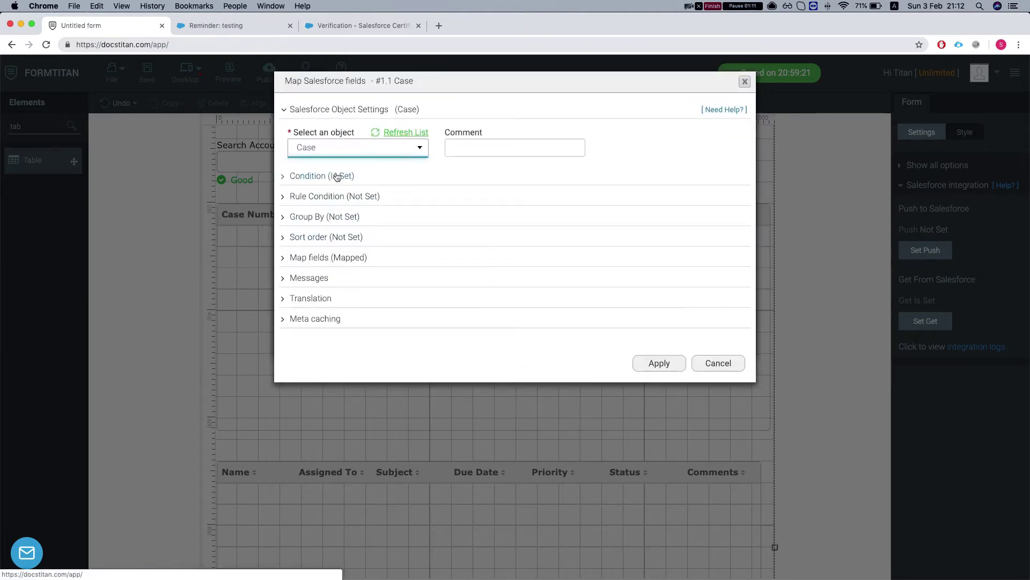
pyautogui.click(337, 179)
pyautogui.click(349, 252)
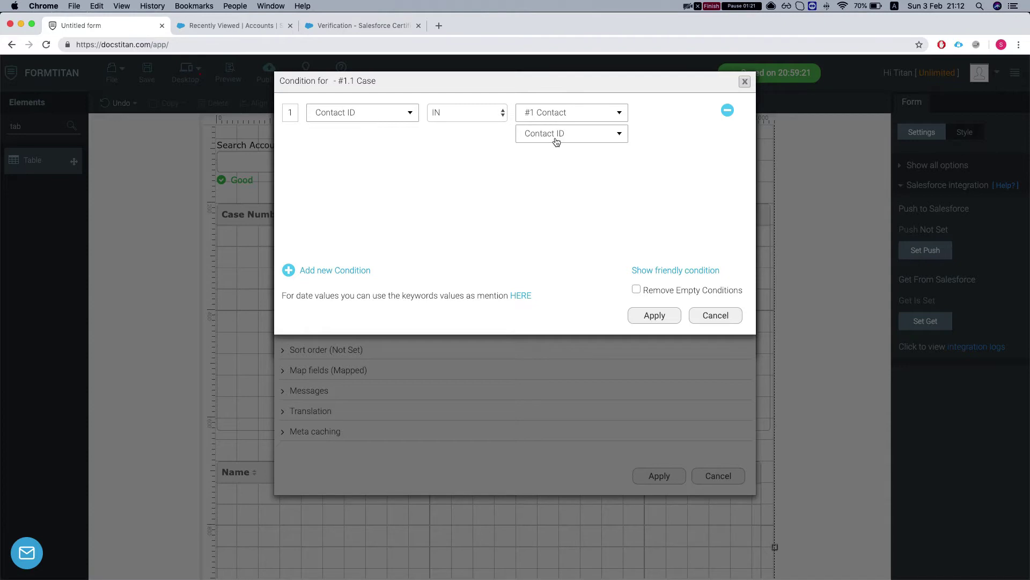
pyautogui.click(726, 323)
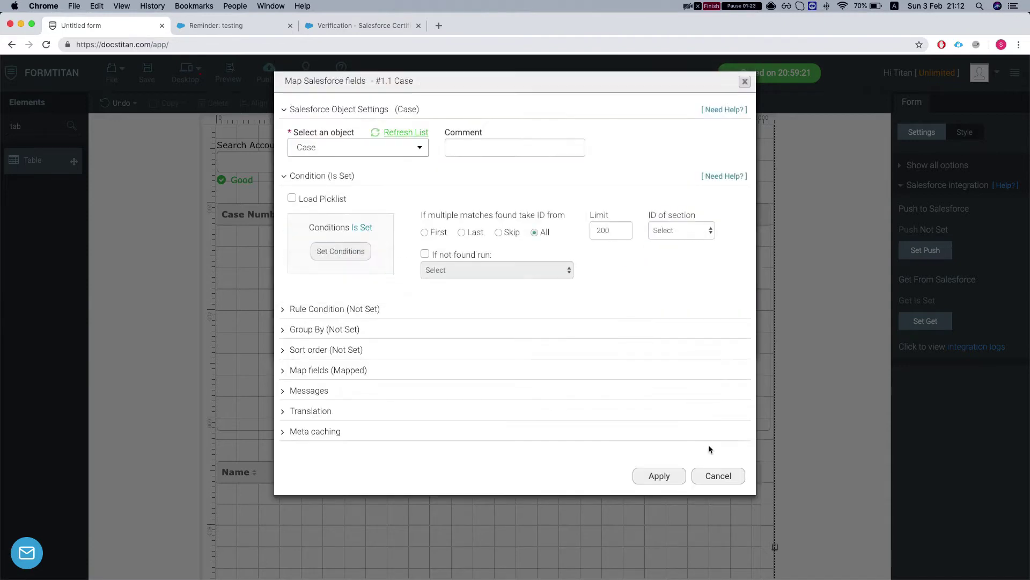
# - Open the Case object's field mapping and show only the mapped fields
pyautogui.click(311, 370)
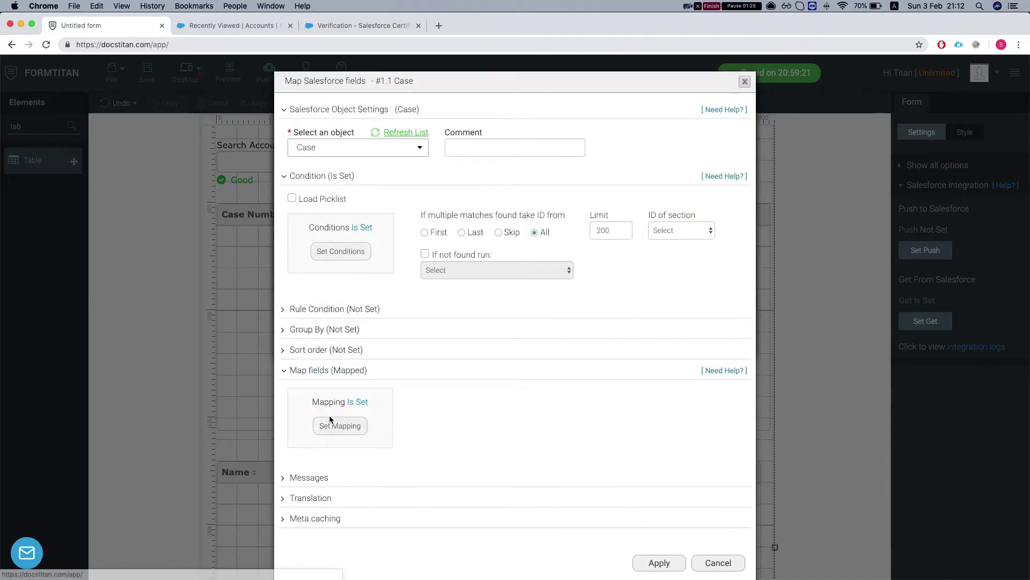
pyautogui.click(340, 423)
pyautogui.scroll(-1, 279, 244)
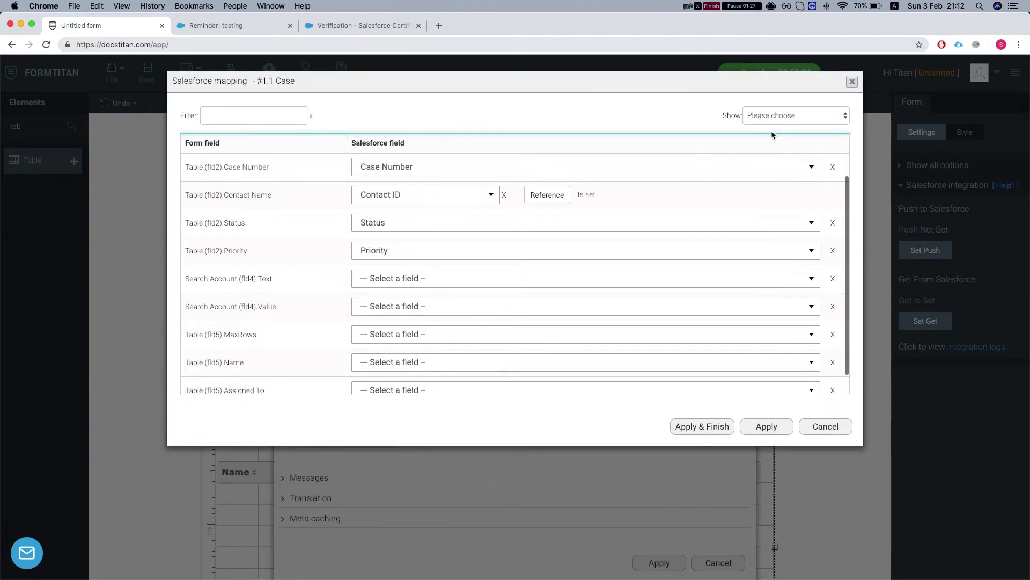
pyautogui.click(784, 115)
pyautogui.click(781, 136)
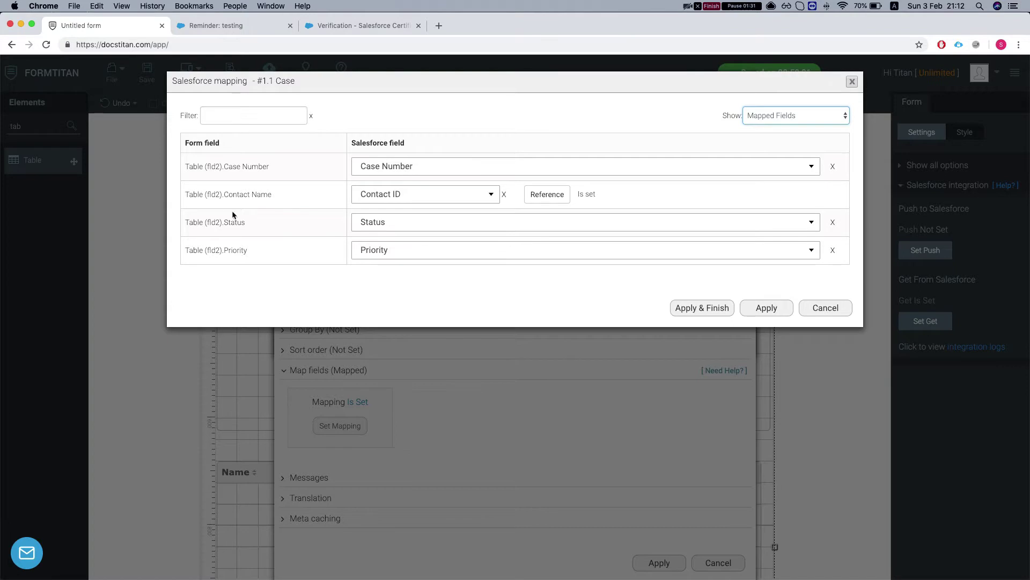
# - Check the reference behind the Contact Name mapping and leave the Case mapping and settings without saving
pyautogui.click(546, 197)
pyautogui.click(635, 153)
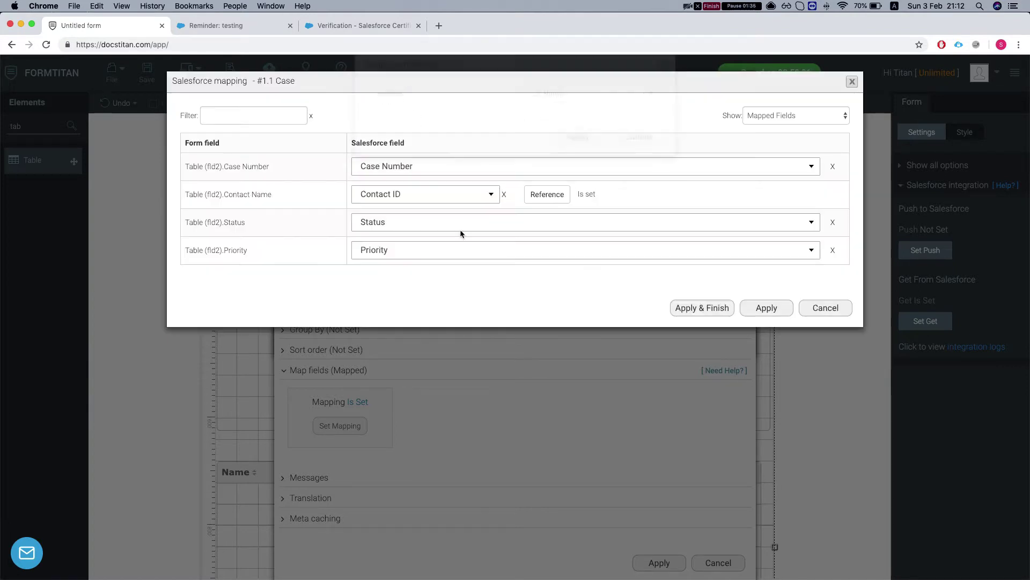
pyautogui.click(547, 195)
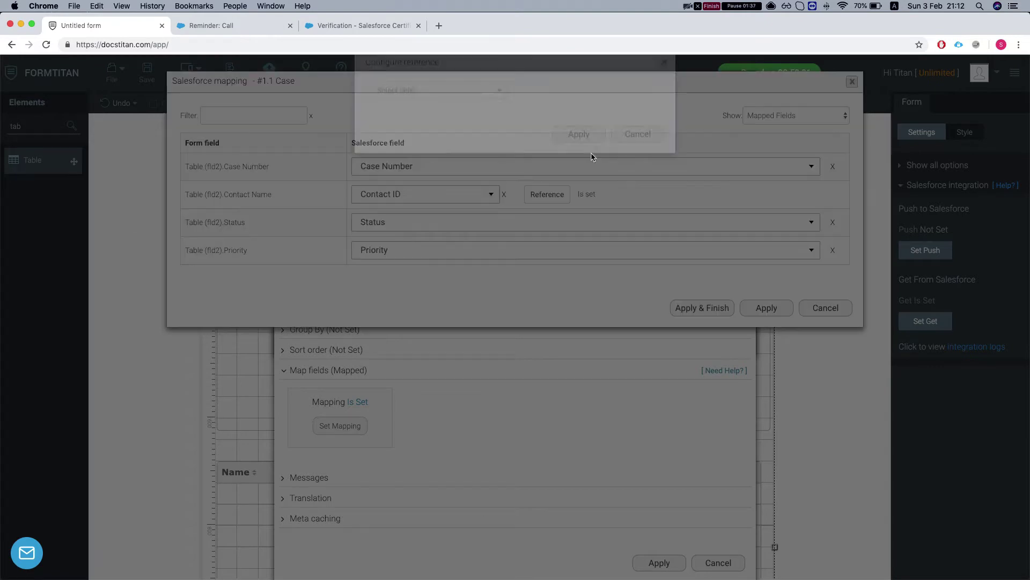
pyautogui.click(629, 154)
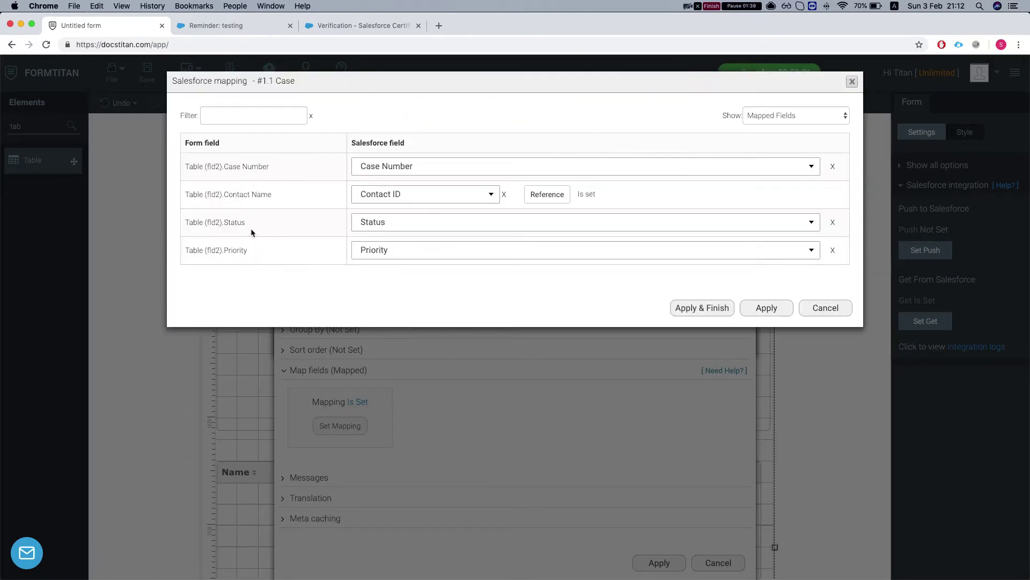
pyautogui.click(816, 307)
pyautogui.click(718, 562)
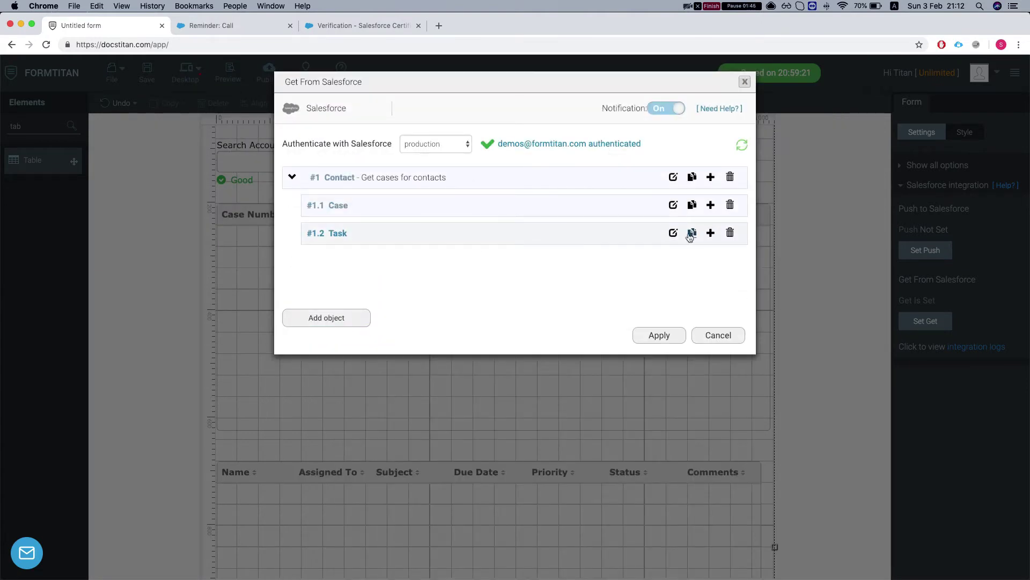
# - Open the #1.2 Task object's settings and inspect its query condition without changing it
pyautogui.click(673, 233)
pyautogui.click(328, 196)
pyautogui.click(338, 251)
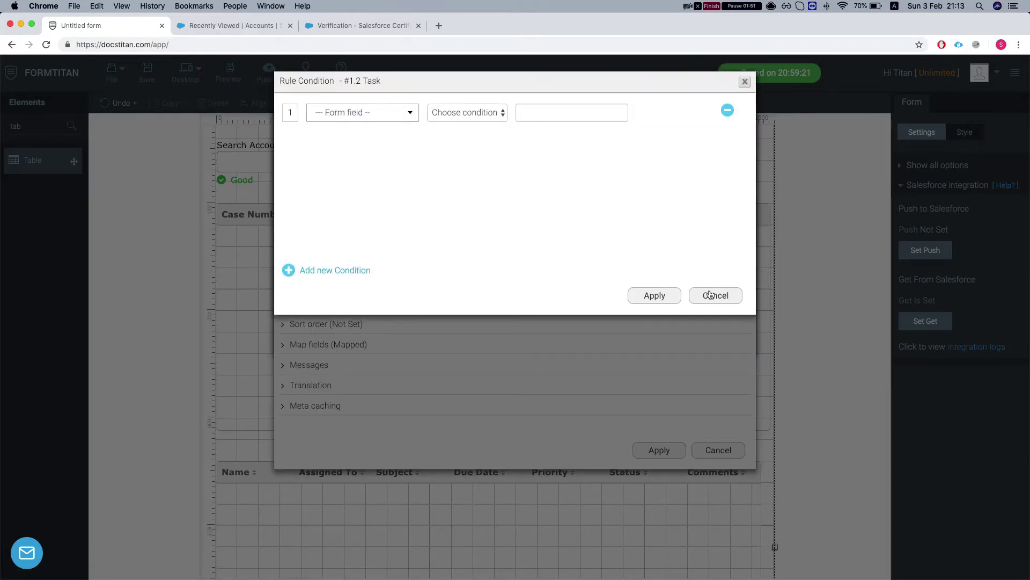
pyautogui.click(704, 293)
pyautogui.click(321, 176)
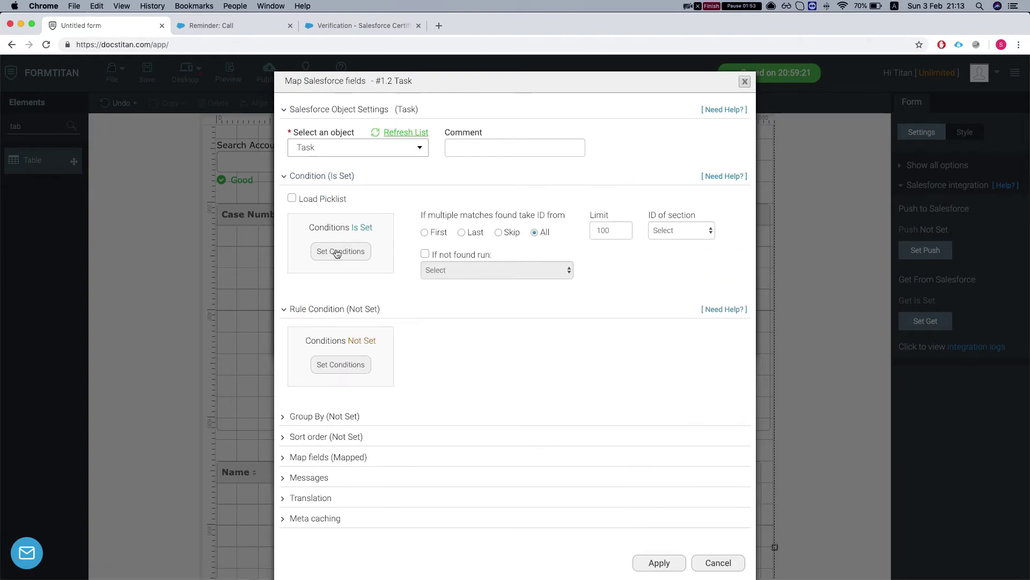
pyautogui.click(334, 252)
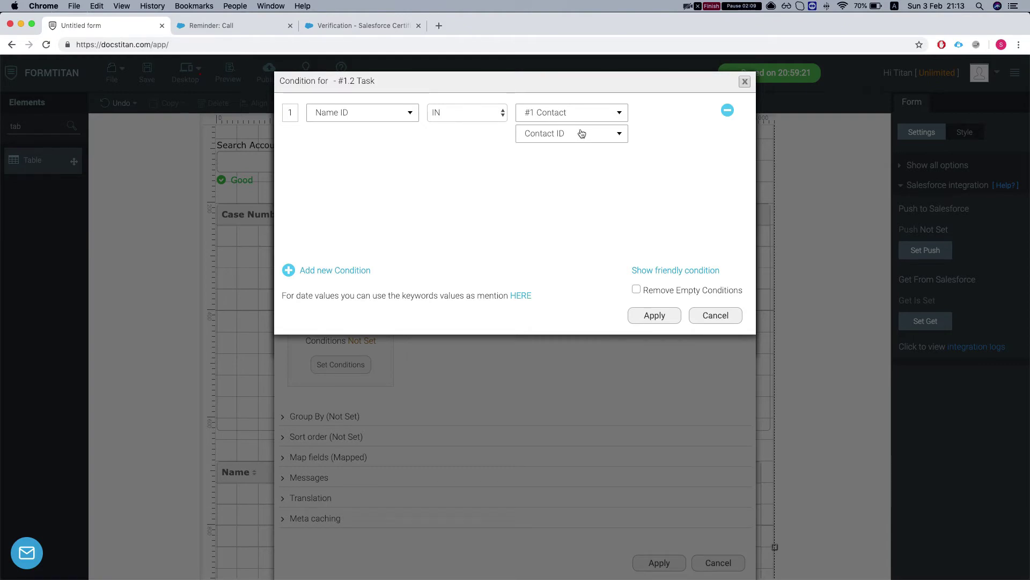
pyautogui.click(714, 317)
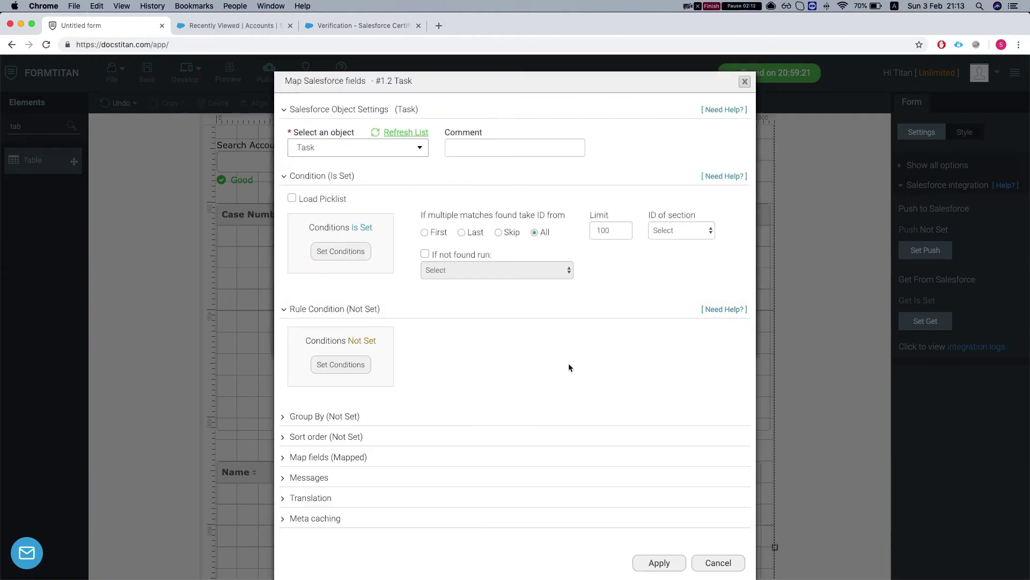
# - Open the Task object's field mapping and show only the mapped fields
pyautogui.click(318, 465)
pyautogui.click(341, 513)
pyautogui.scroll(-1, 371, 272)
pyautogui.scroll(-2, 372, 273)
pyautogui.click(816, 115)
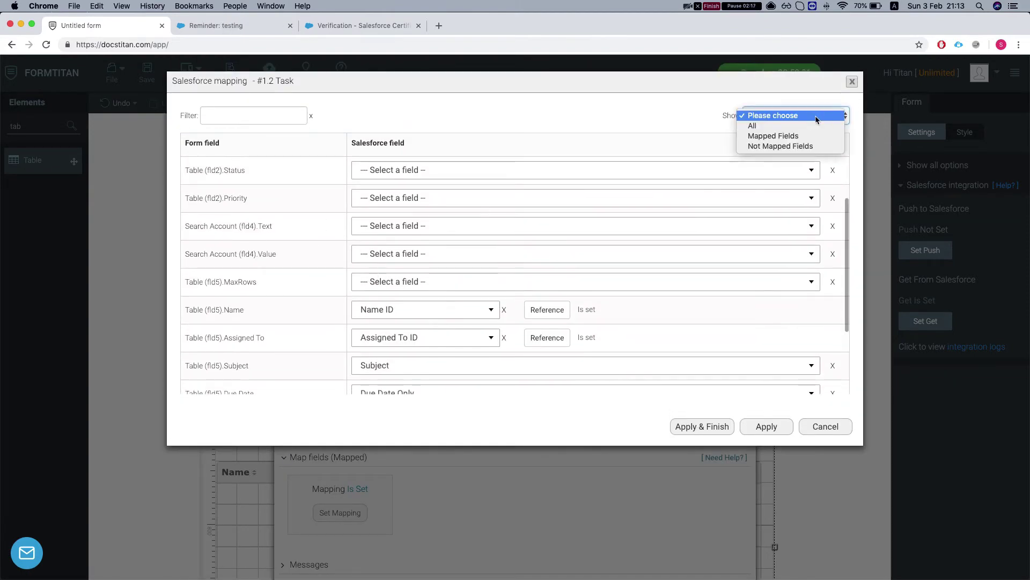
pyautogui.click(791, 141)
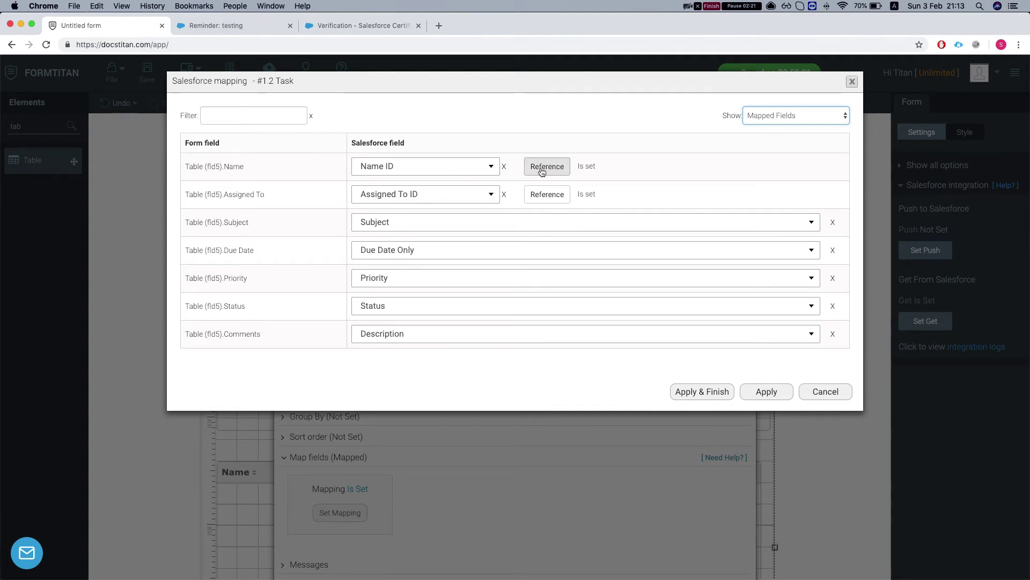
# - Open the reference configuration of the Task table's Name field and choose Contact as the referenced object
pyautogui.click(540, 170)
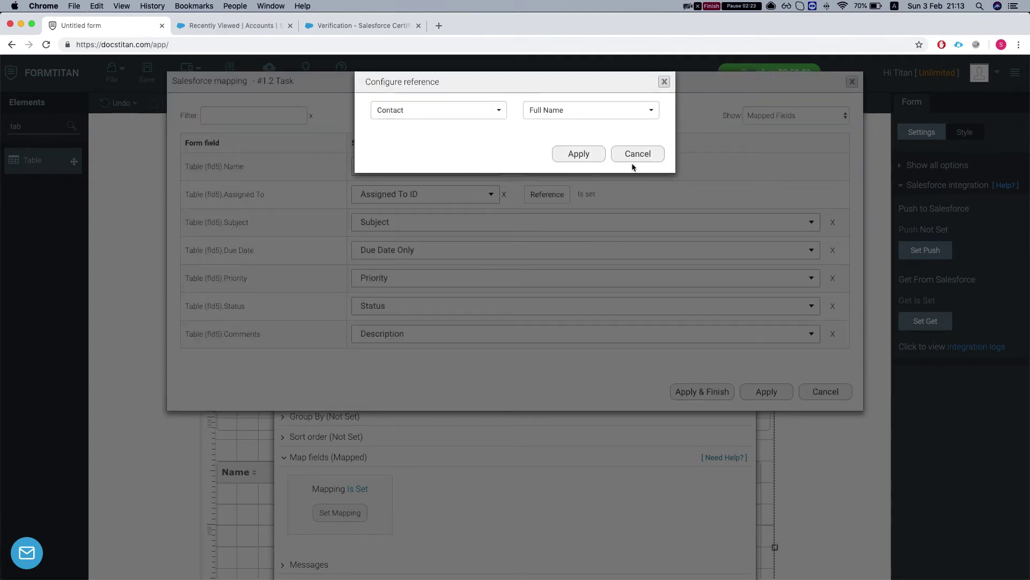
pyautogui.click(638, 154)
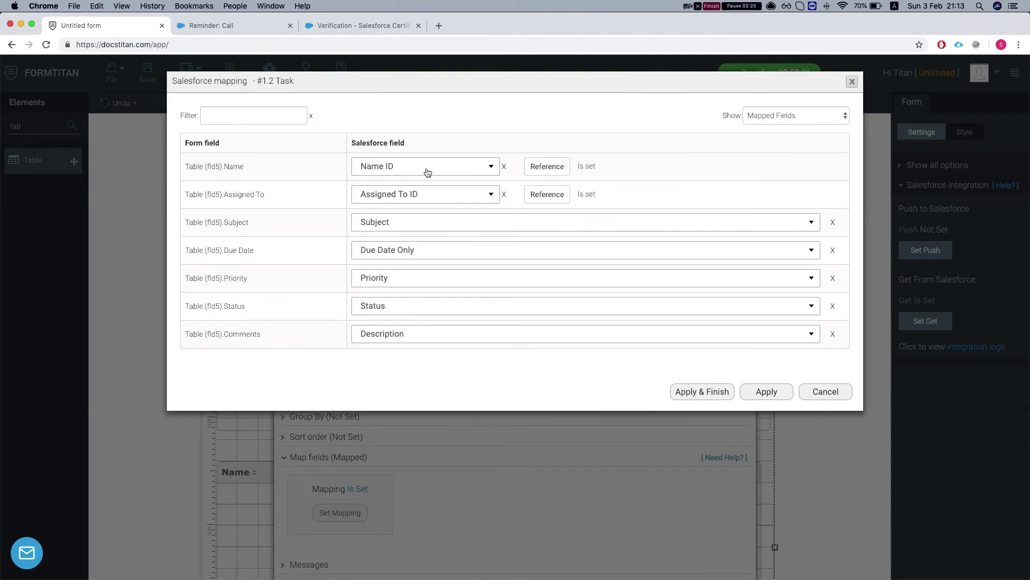
pyautogui.click(542, 166)
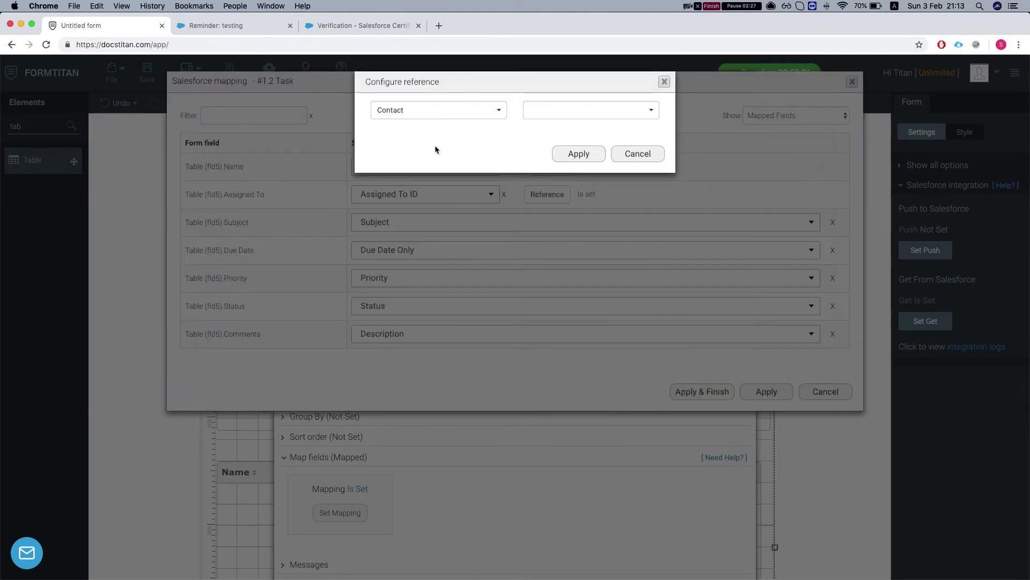
pyautogui.click(422, 111)
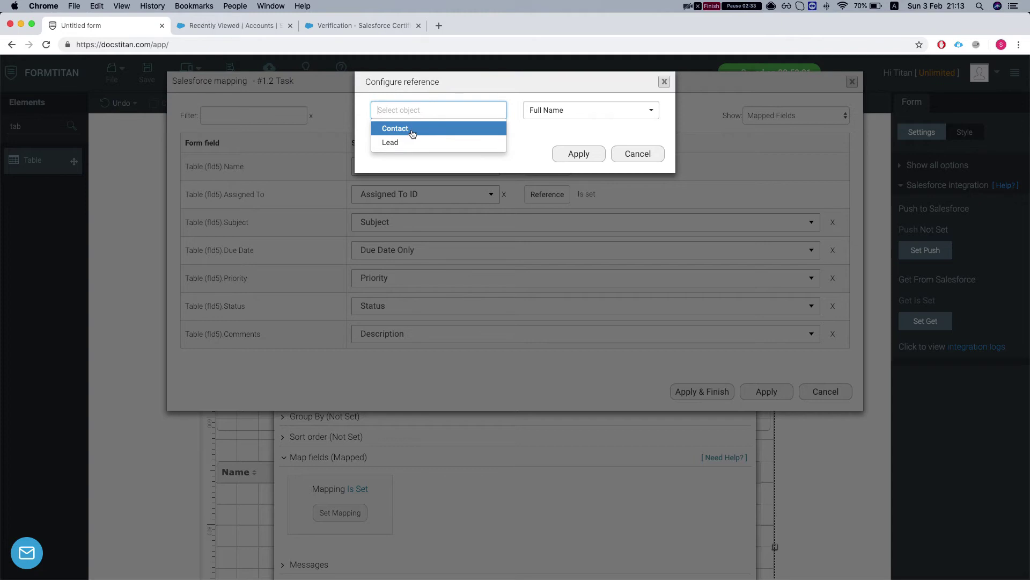
pyautogui.click(410, 131)
# - Browse the available Contact fields for the Name reference and choose Full Name
pyautogui.click(556, 109)
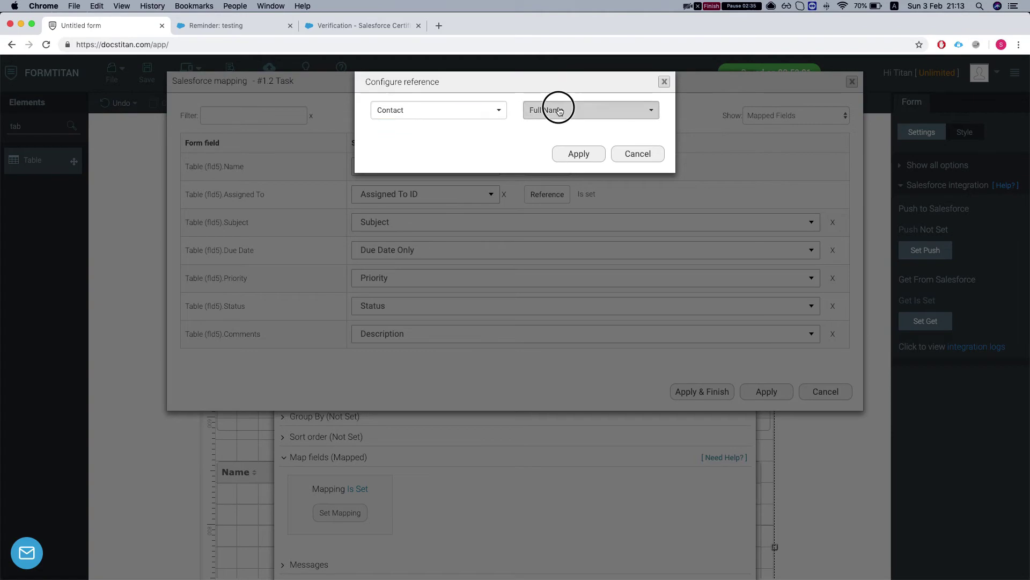
pyautogui.scroll(-4, 580, 177)
pyautogui.scroll(-5, 568, 161)
pyautogui.scroll(10, 561, 172)
pyautogui.scroll(-1, 556, 180)
pyautogui.click(553, 162)
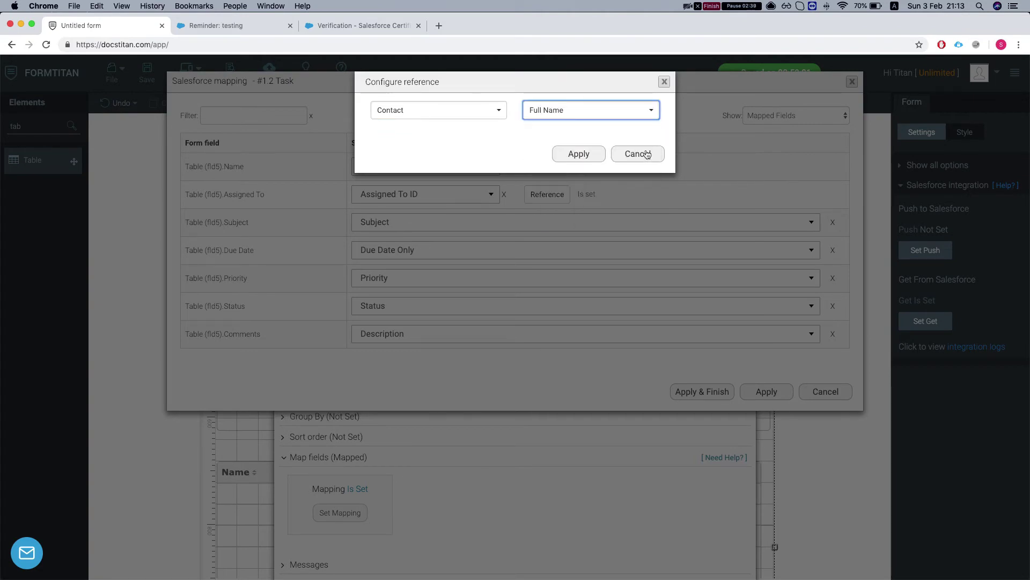
# - Dismiss the Name reference configuration and inspect the Assigned To field's reference without changing it
pyautogui.click(643, 156)
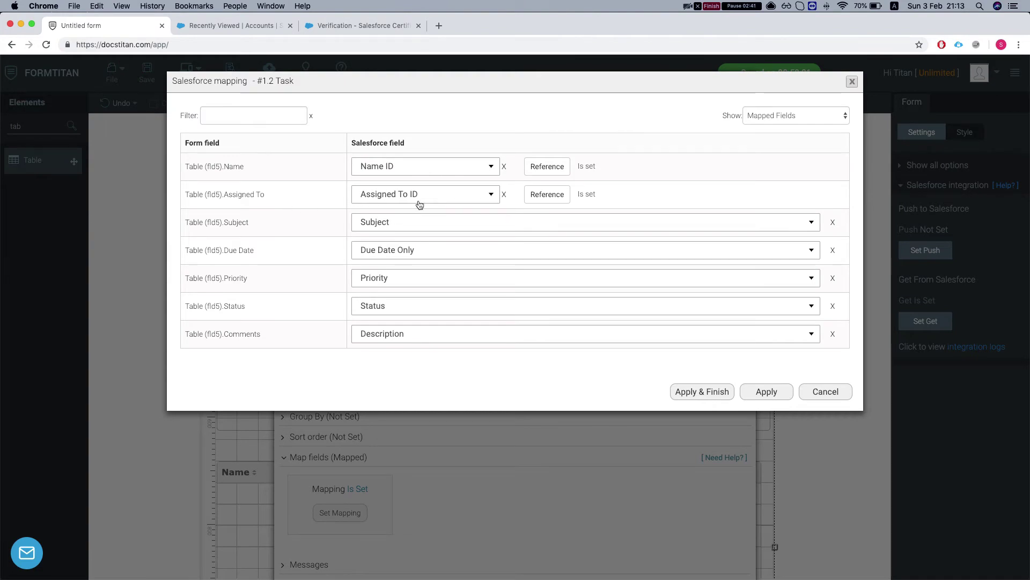
pyautogui.click(548, 194)
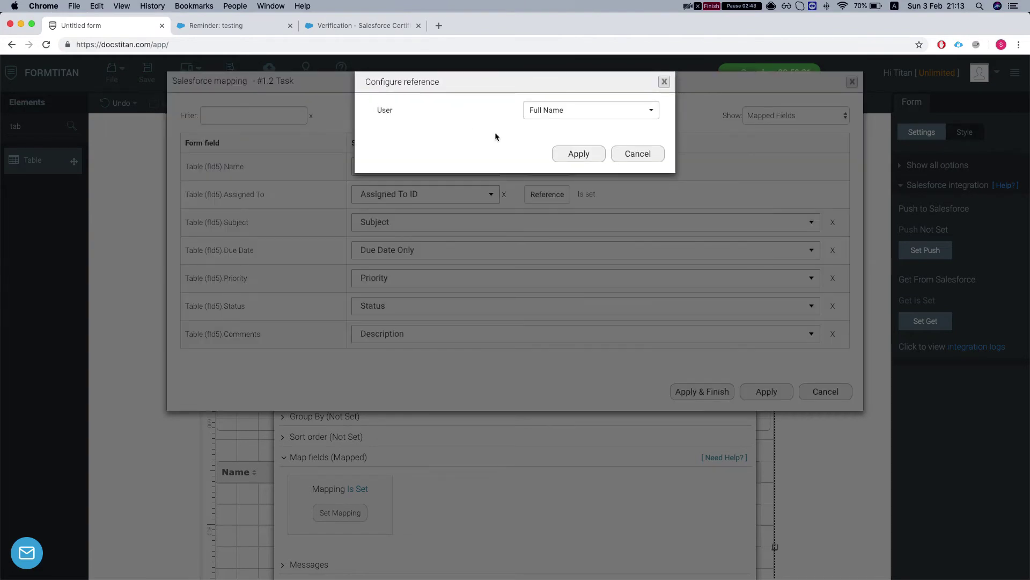
pyautogui.click(564, 109)
pyautogui.click(634, 155)
pyautogui.click(634, 155)
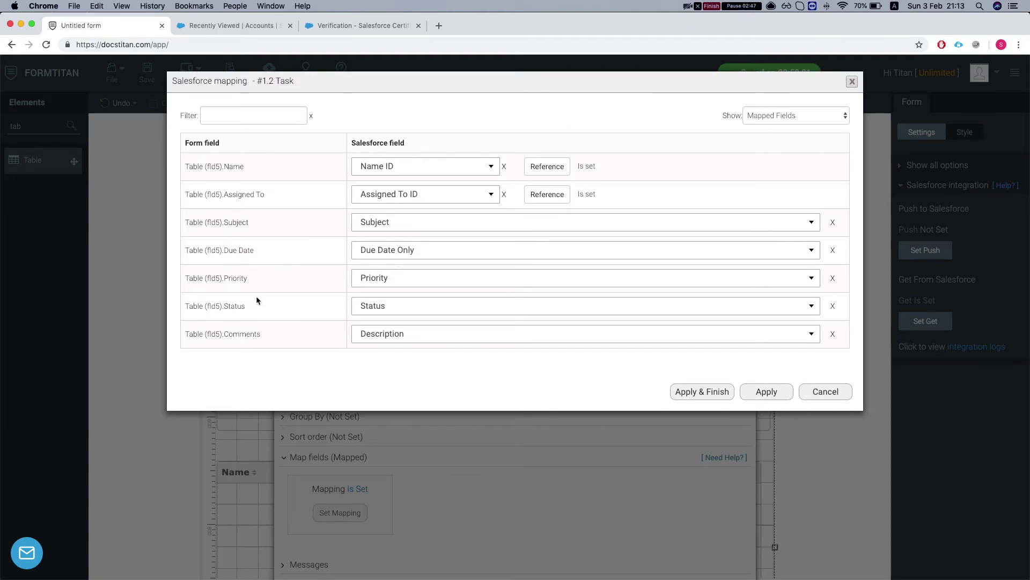
# - Close the Task field mapping, object settings and Get From Salesforce setup without applying any changes
pyautogui.click(828, 396)
pyautogui.scroll(-3, 654, 520)
pyautogui.click(720, 541)
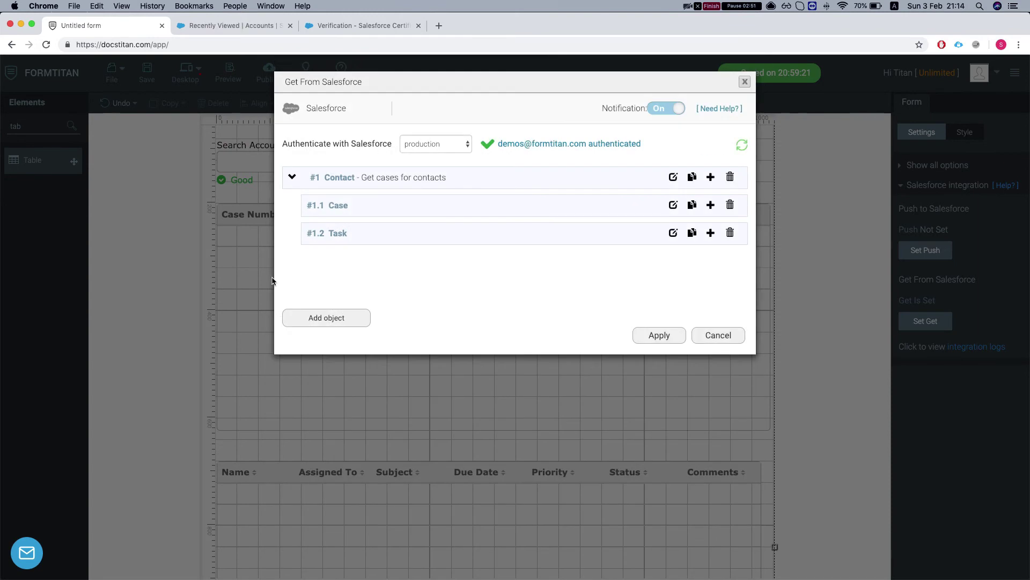
pyautogui.click(718, 335)
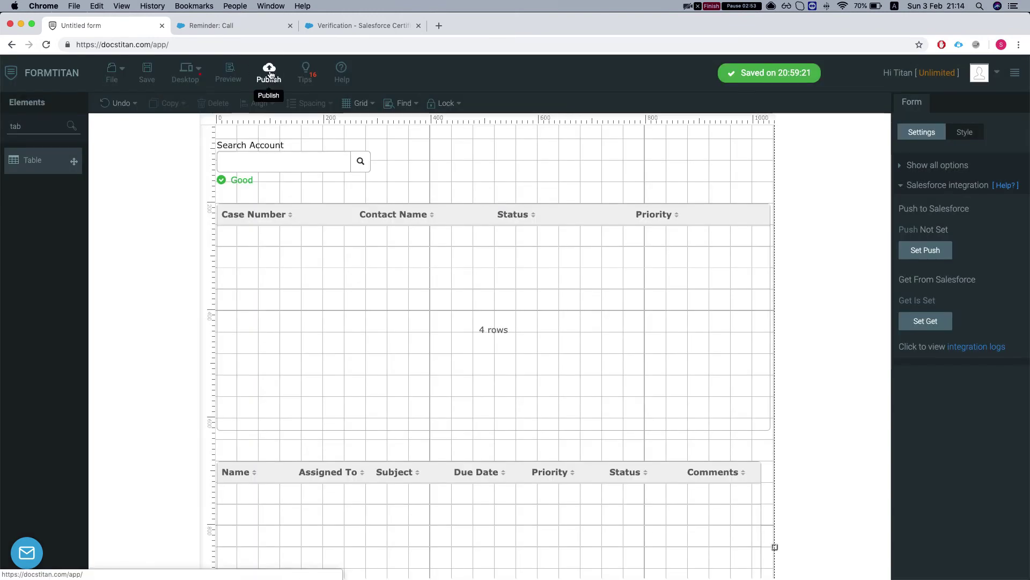
# - Publish the form and open its live page
pyautogui.click(268, 71)
pyautogui.click(661, 118)
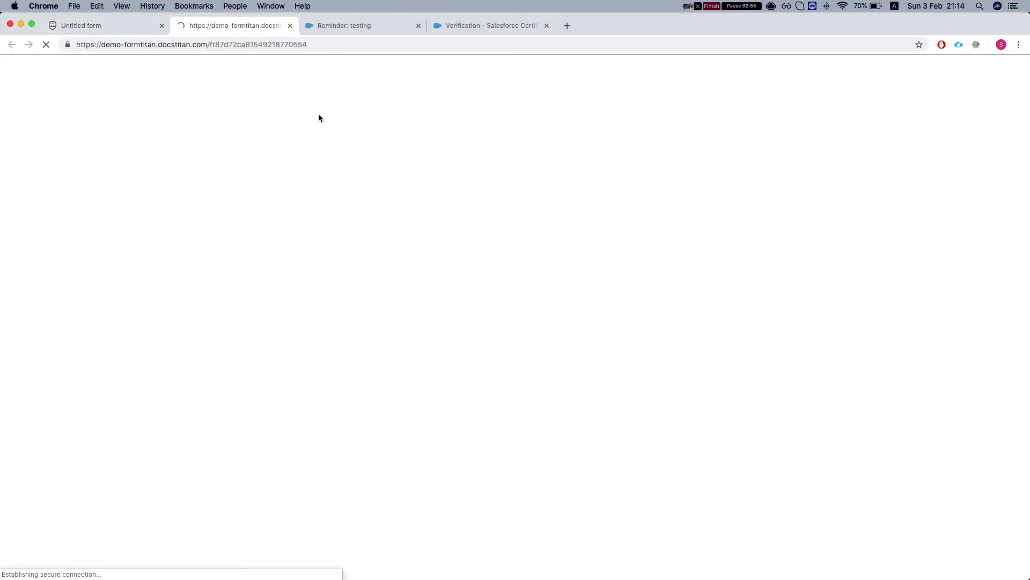
pyautogui.scroll(-1, 294, 151)
# - Search the published form's accounts for "united" and select United Oil & Gas Corp
pyautogui.click(299, 106)
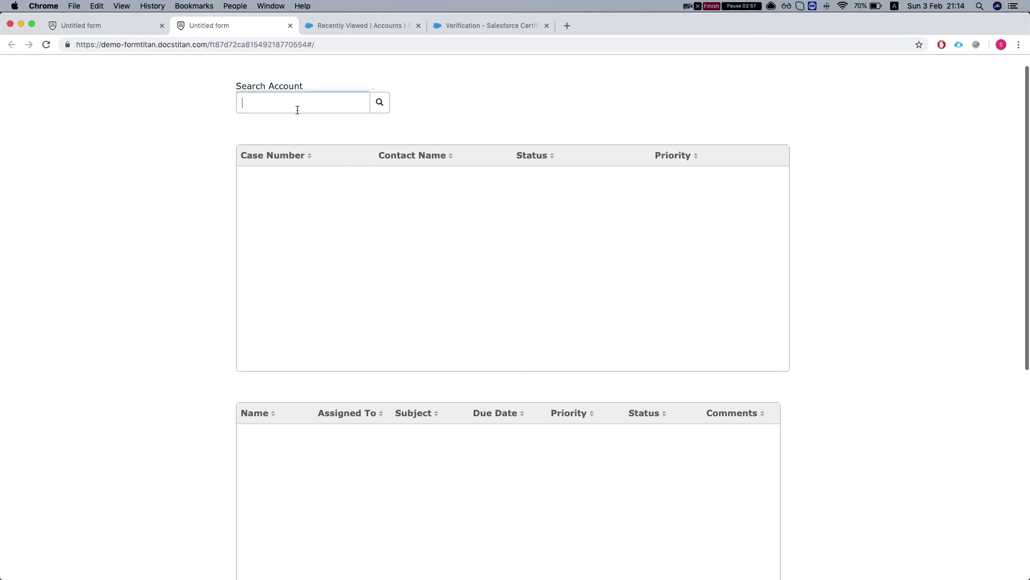
pyautogui.write('united')
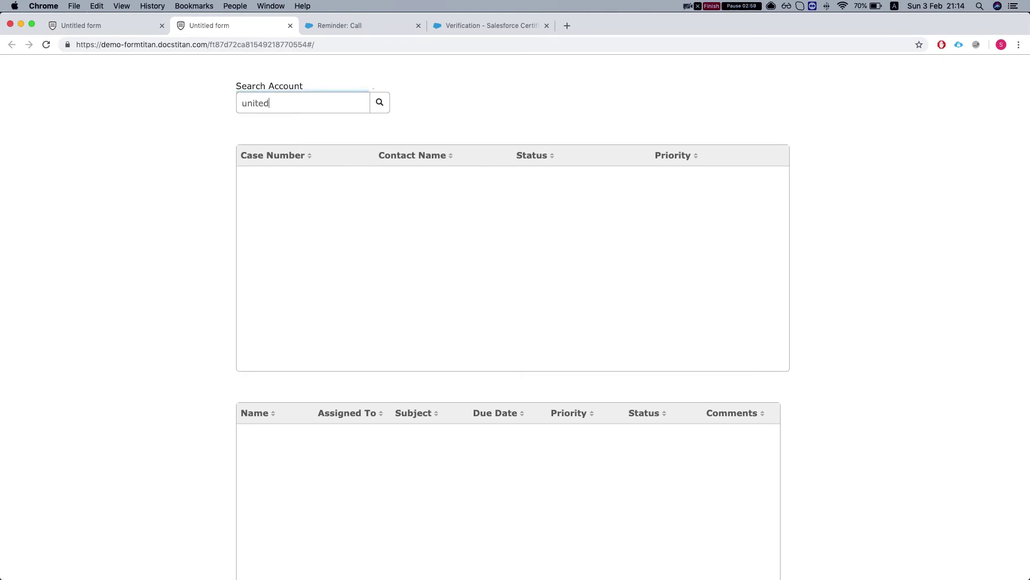
pyautogui.click(386, 105)
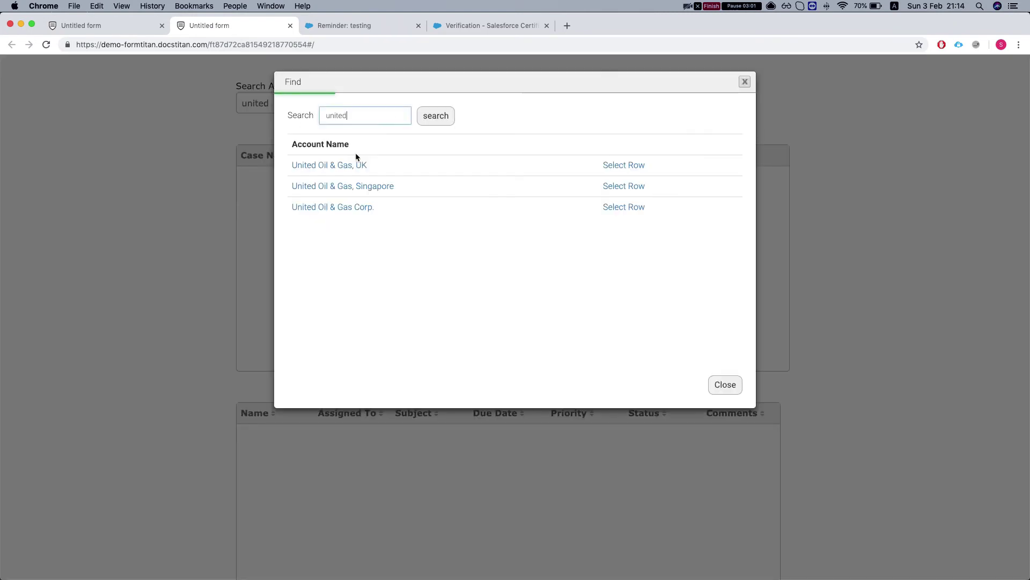
pyautogui.click(327, 208)
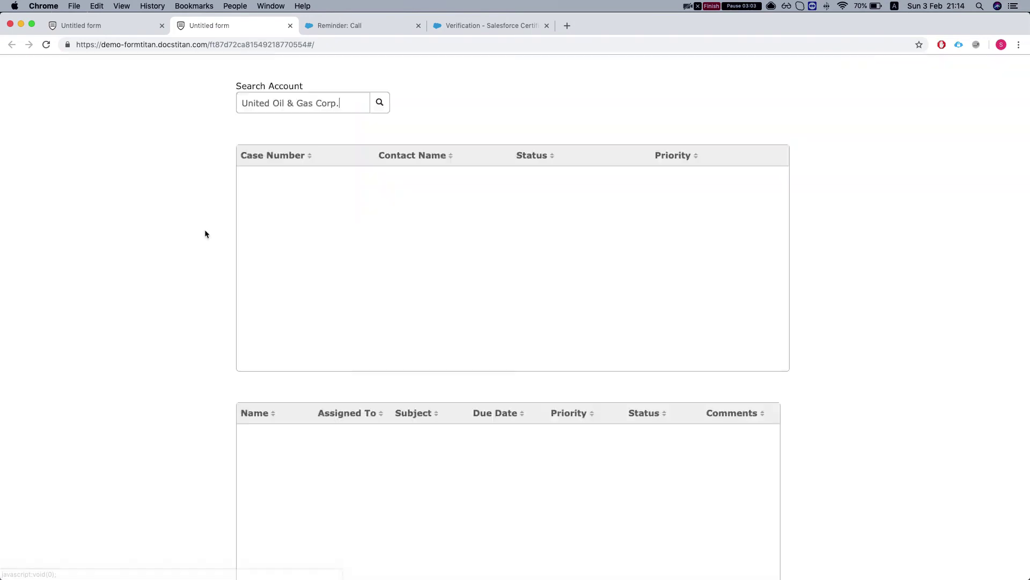
# - Review the account's rows in the cases table and the tasks table of the published form
pyautogui.scroll(-1, 201, 244)
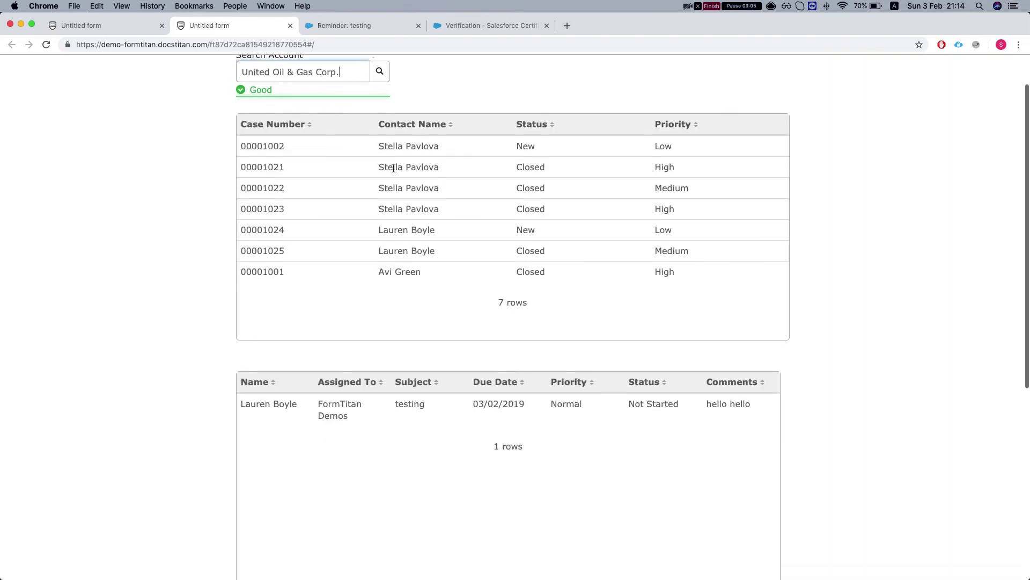
pyautogui.moveTo(240, 146); pyautogui.dragTo(701, 277)
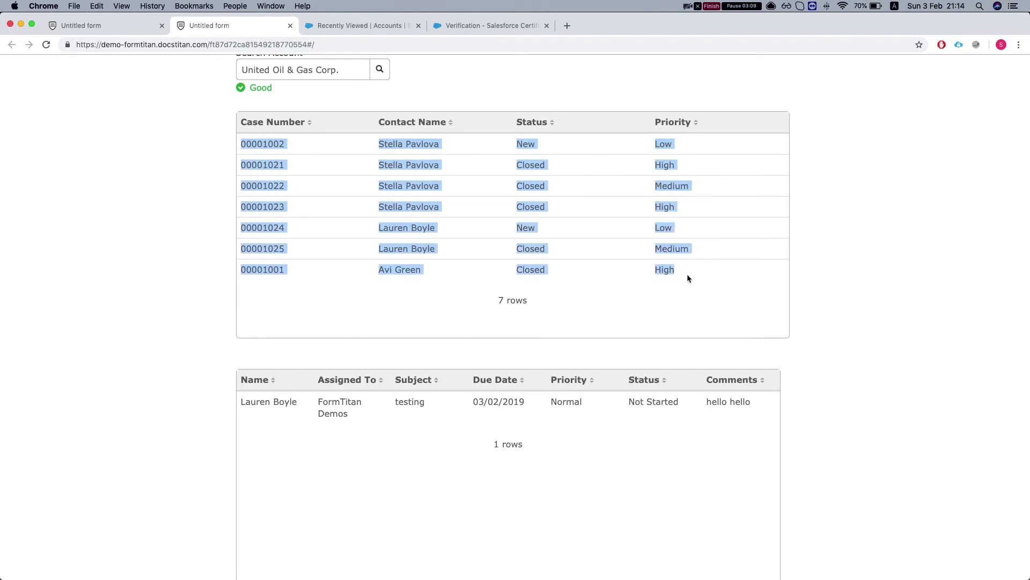
pyautogui.click(683, 274)
pyautogui.scroll(-1, 664, 279)
pyautogui.scroll(-3, 322, 388)
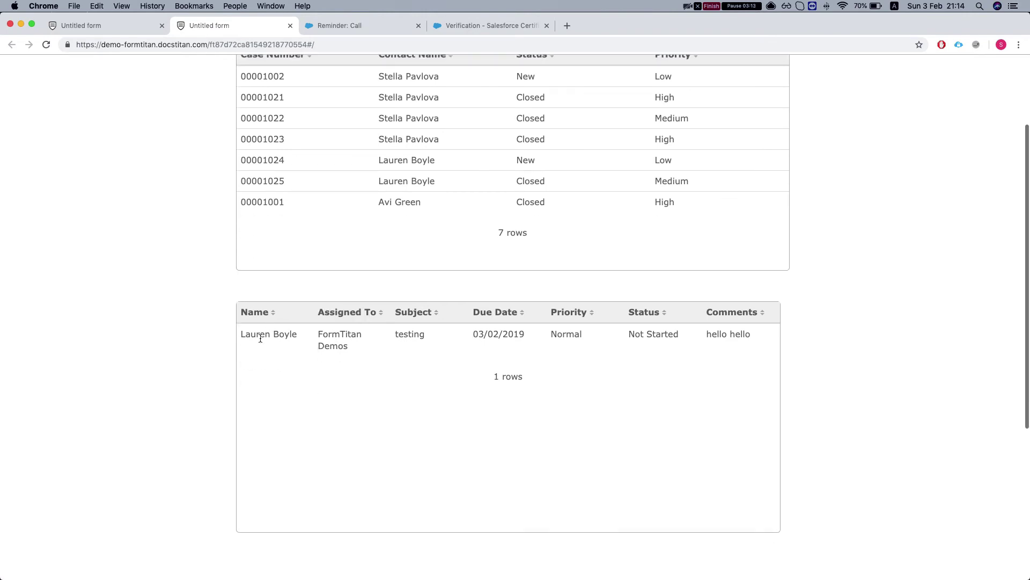
pyautogui.moveTo(242, 335); pyautogui.dragTo(272, 336)
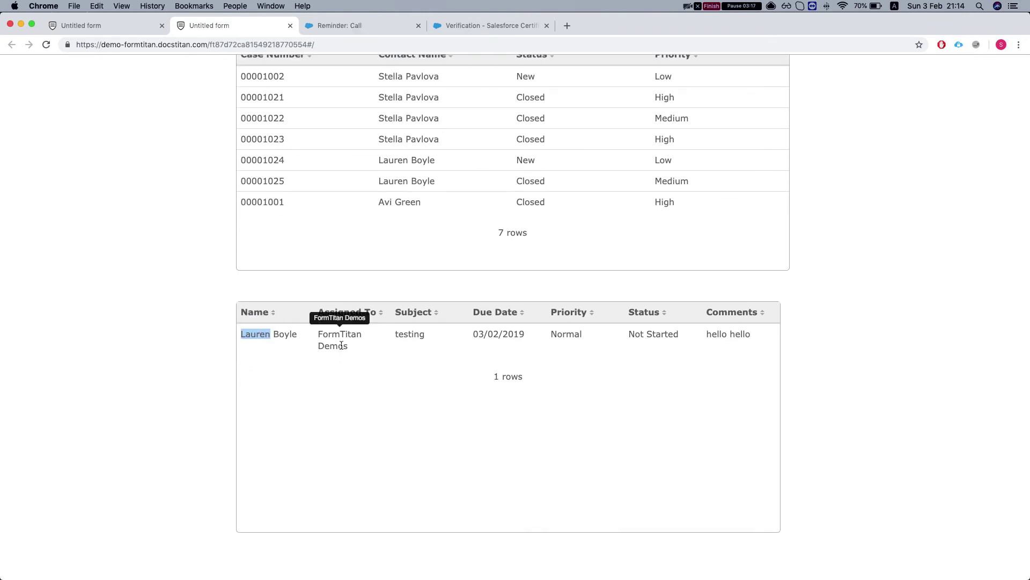
pyautogui.scroll(5, 341, 345)
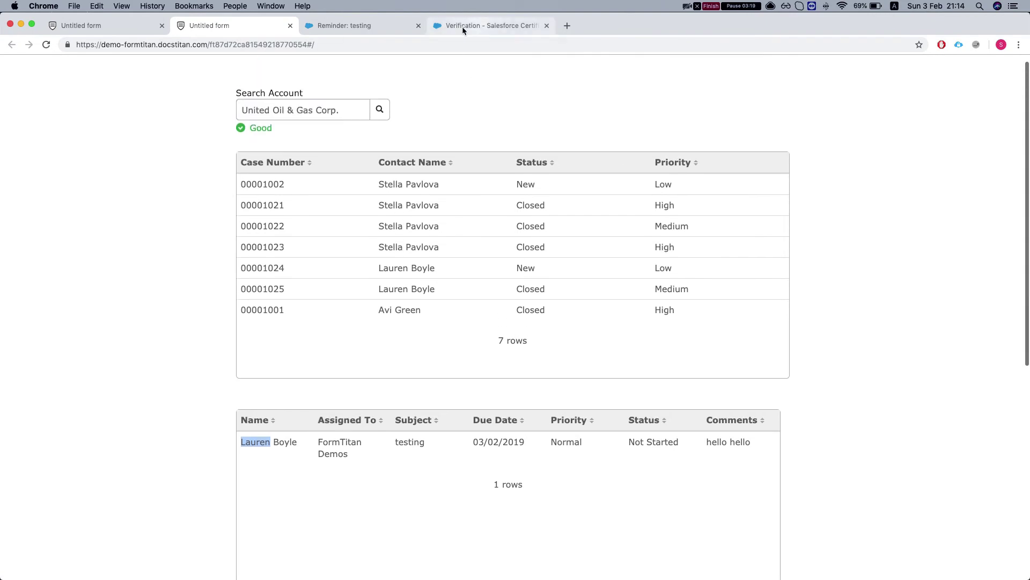
# - Switch to Salesforce and open the CFO's contact record from the full contact list of the United Oil & Gas Corp. account
pyautogui.click(365, 26)
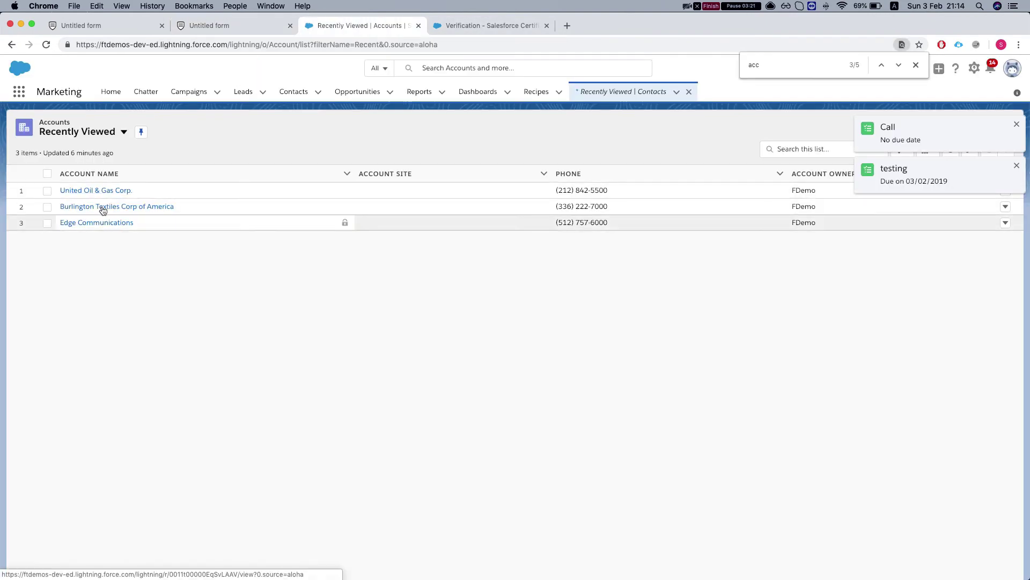
pyautogui.click(100, 191)
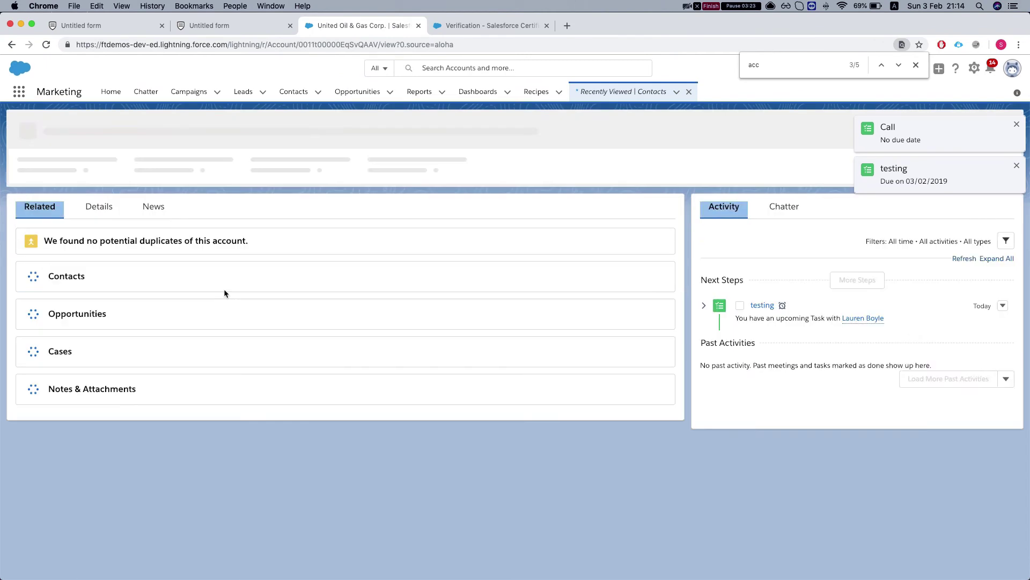
pyautogui.scroll(-5, 115, 331)
pyautogui.scroll(5, 122, 338)
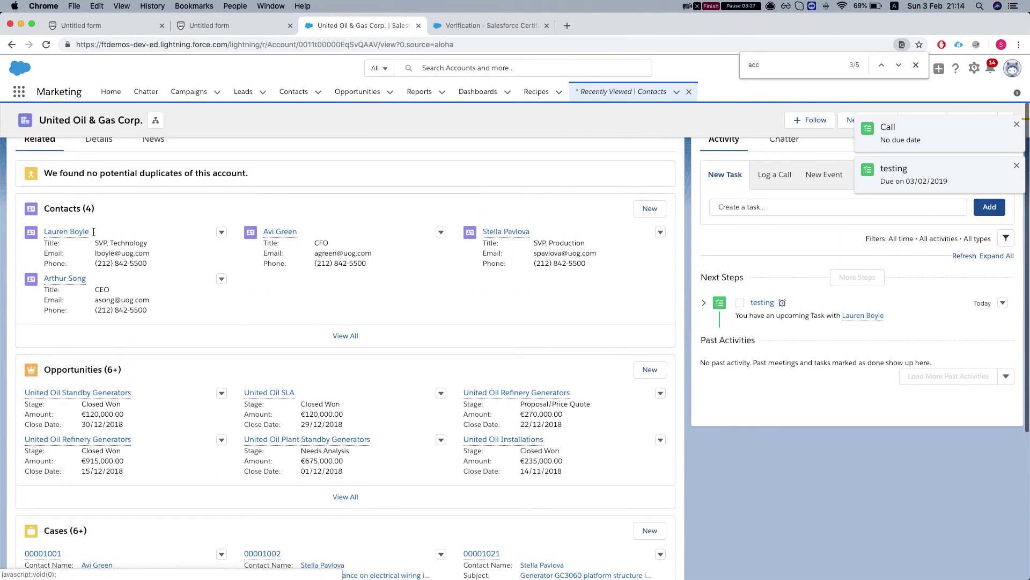
pyautogui.click(344, 336)
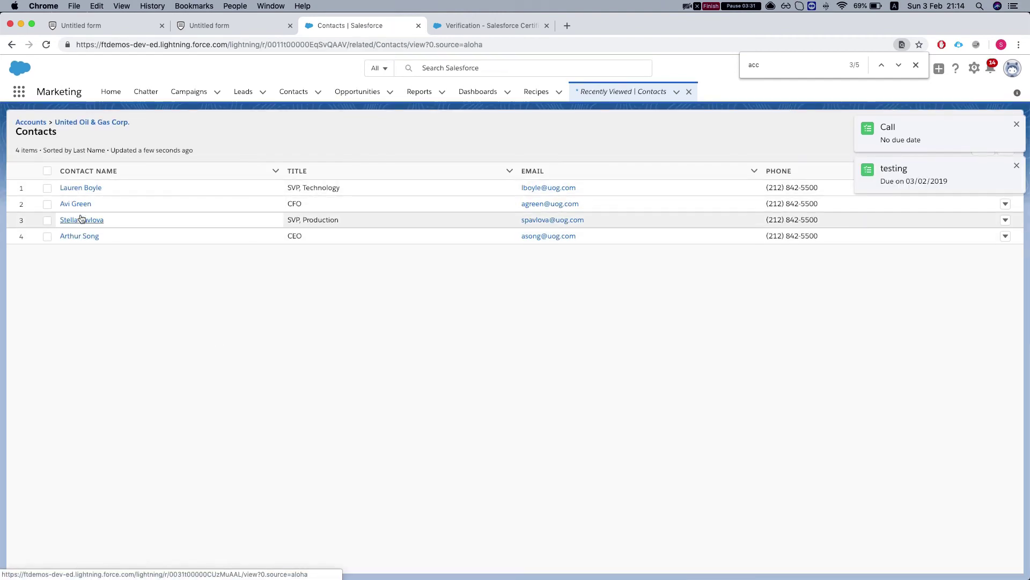
pyautogui.click(77, 205)
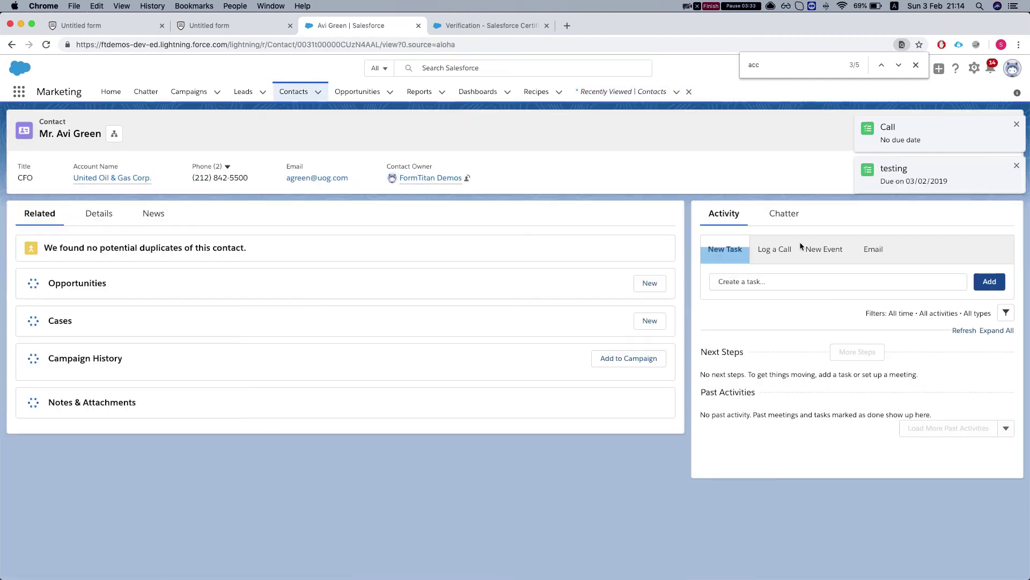
# - Start a new task for this contact with the subject "formtitan is cool!!!!!" and the due date 03/02/2019
pyautogui.click(763, 280)
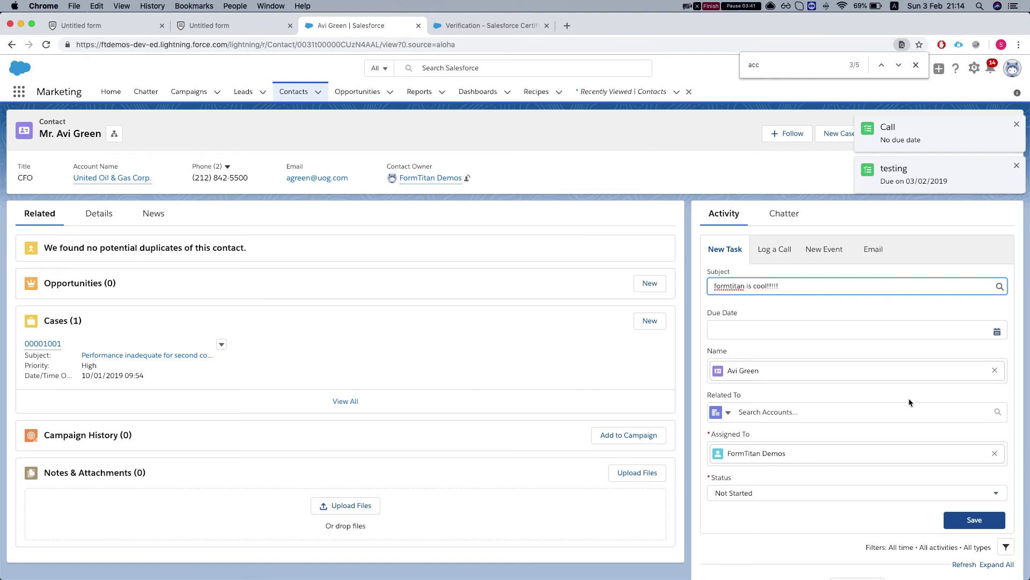
pyautogui.click(976, 328)
pyautogui.click(849, 390)
# - Replace the new task's assignee with Security User
pyautogui.scroll(-2, 732, 404)
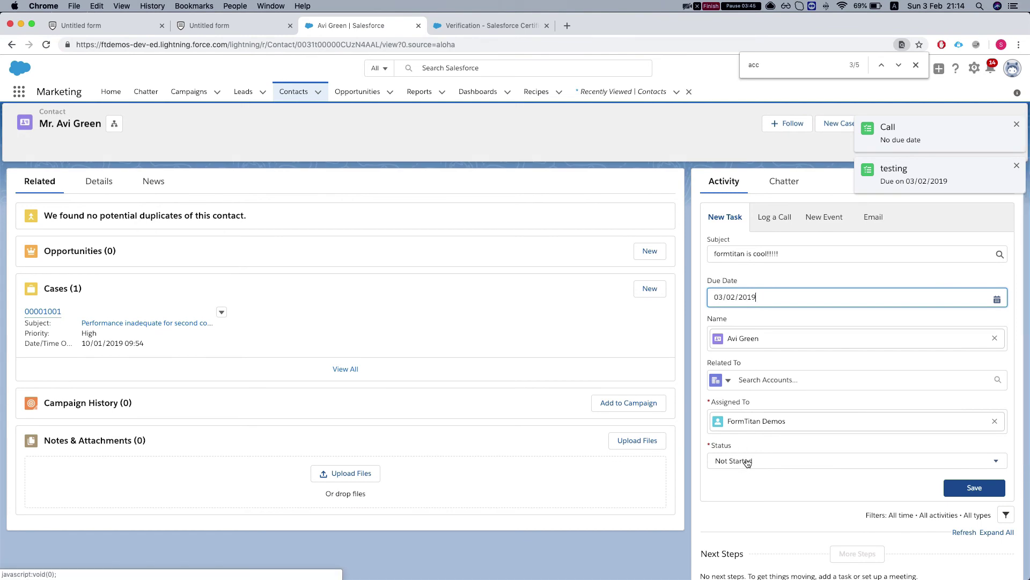
pyautogui.click(939, 419)
pyautogui.click(993, 421)
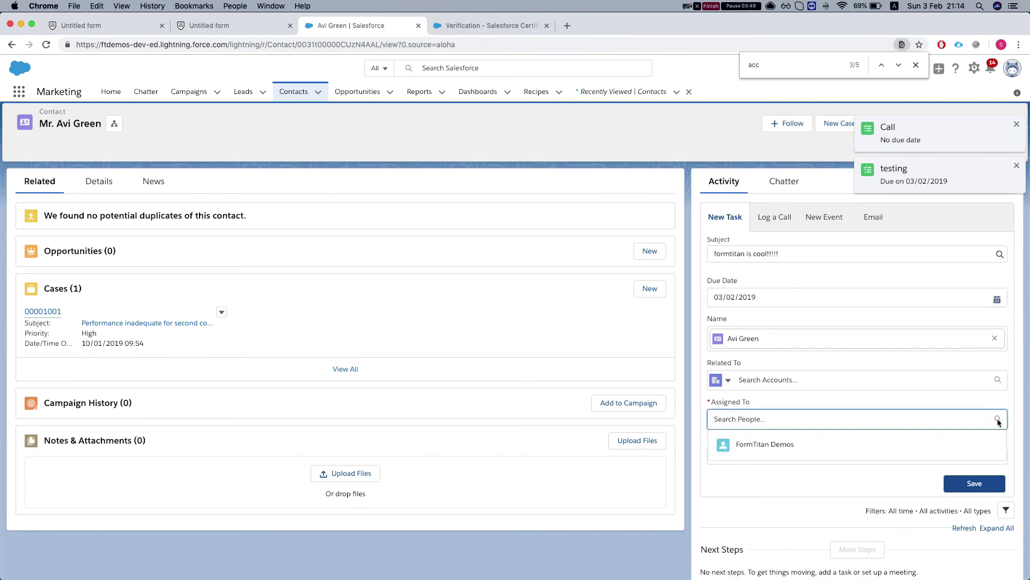
pyautogui.click(939, 426)
pyautogui.write('sec')
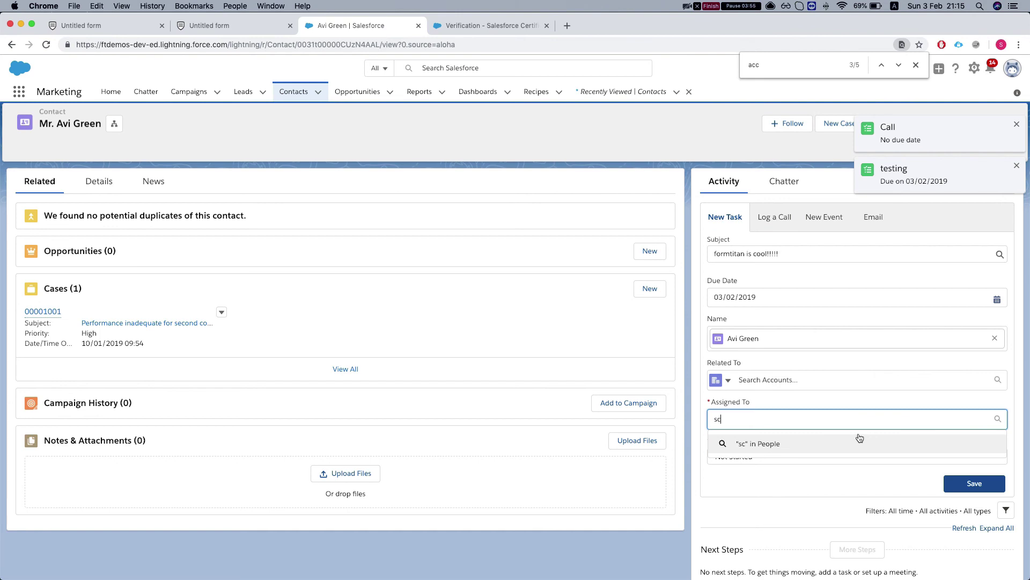
pyautogui.write('u')
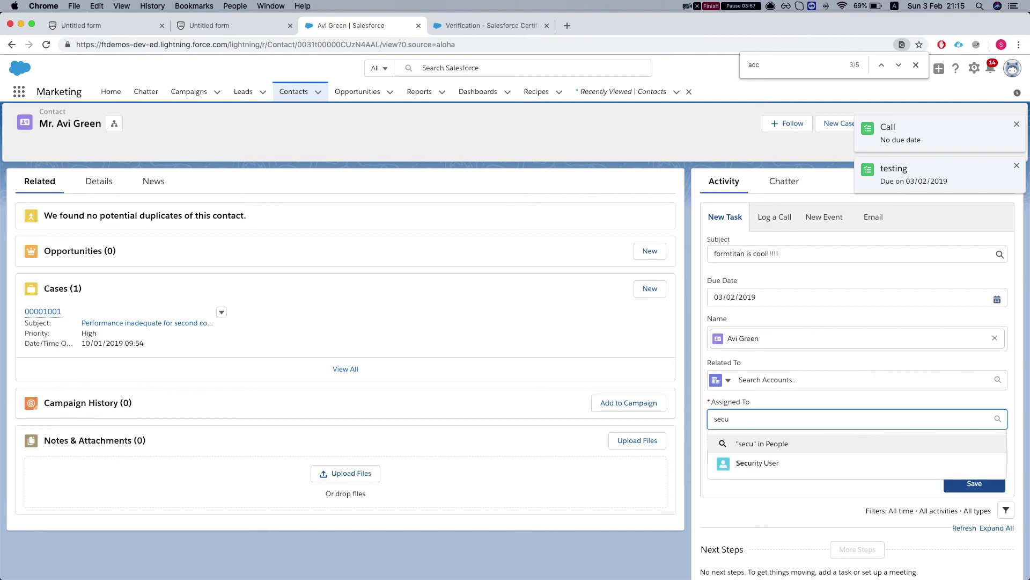
pyautogui.click(795, 464)
# - Set the new task's status to "Waiting on someone else" and save the task
pyautogui.click(744, 464)
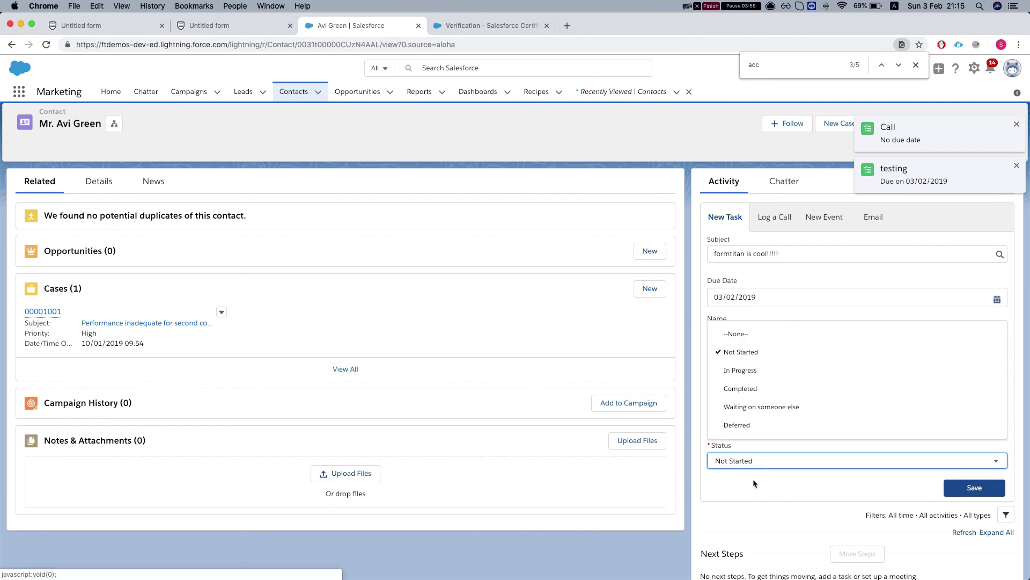
pyautogui.click(757, 404)
pyautogui.click(980, 498)
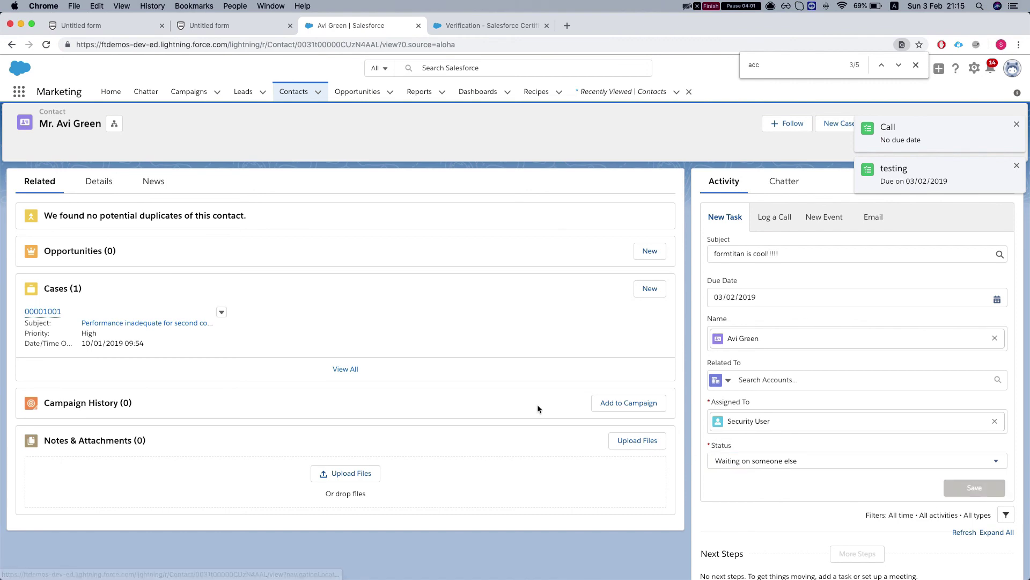
# - Return to the published form, reload it, search accounts for "united" and select United Oil & Gas Corp. again
pyautogui.click(217, 28)
pyautogui.press('super+r')
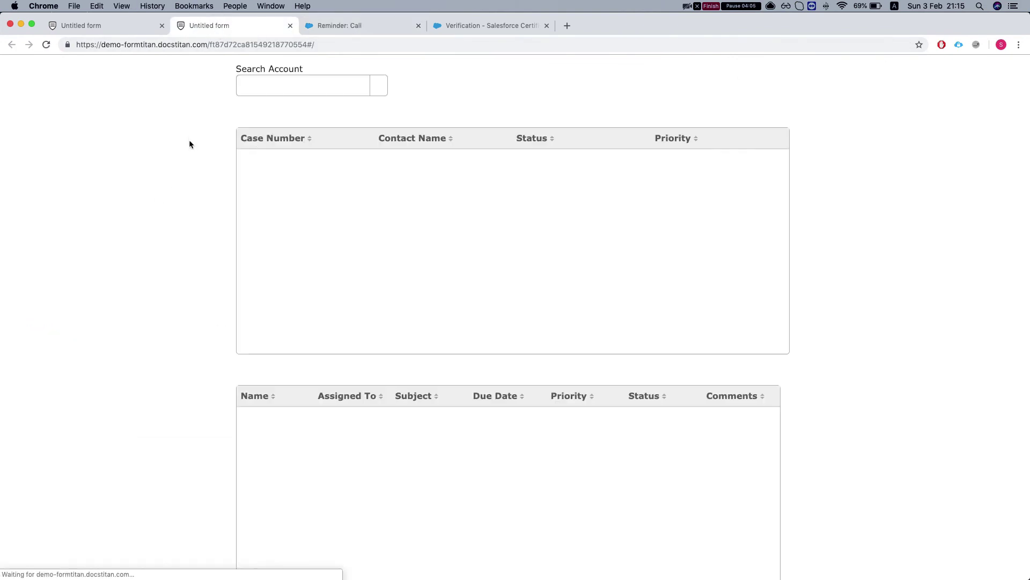
pyautogui.click(287, 87)
pyautogui.write('united')
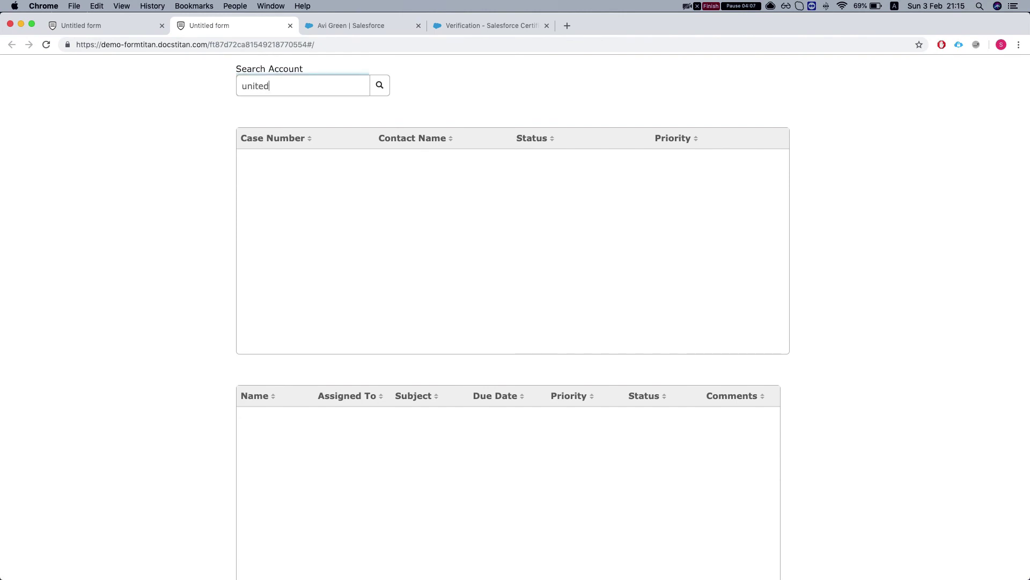
pyautogui.click(380, 85)
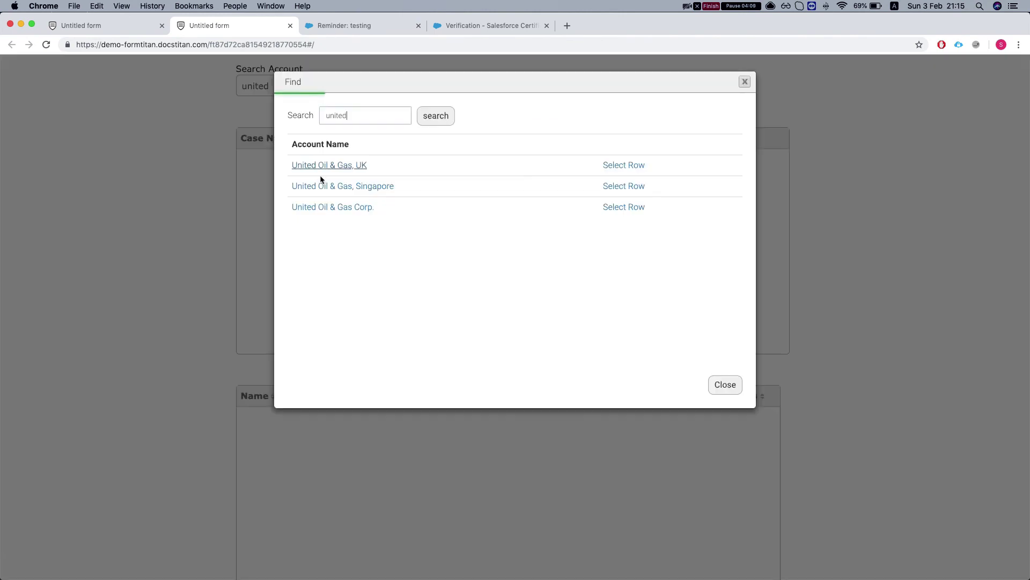
pyautogui.click(321, 208)
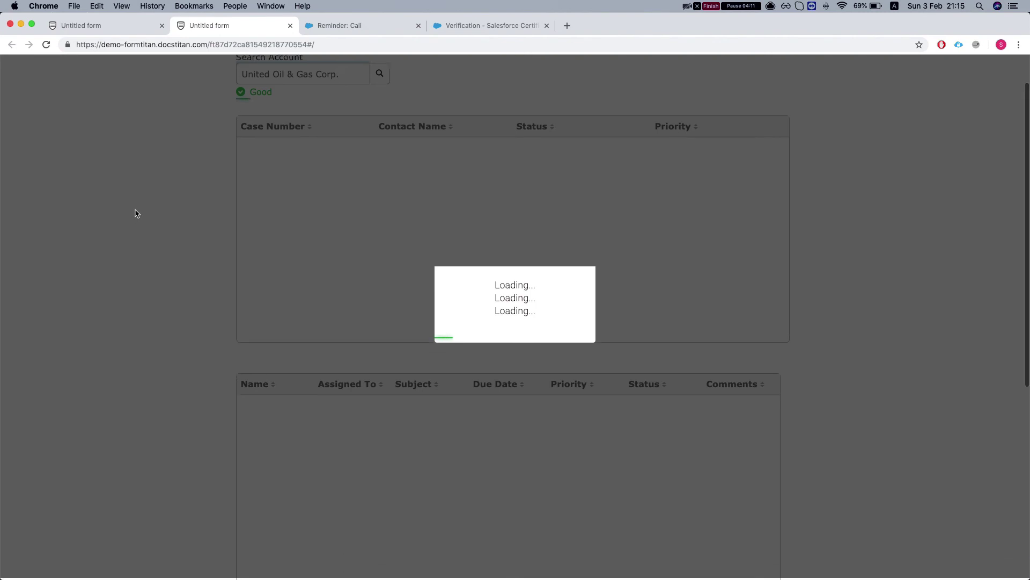
# - Check the added task's name, assignee, subject and status in the tasks table, and look back over the cases table
pyautogui.scroll(-5, 397, 338)
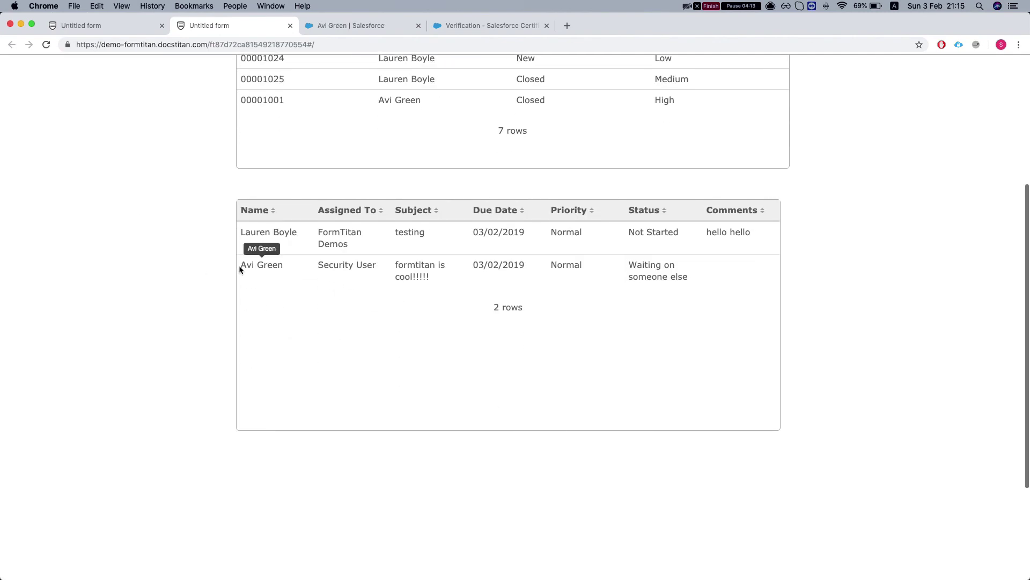
pyautogui.scroll(1, 258, 268)
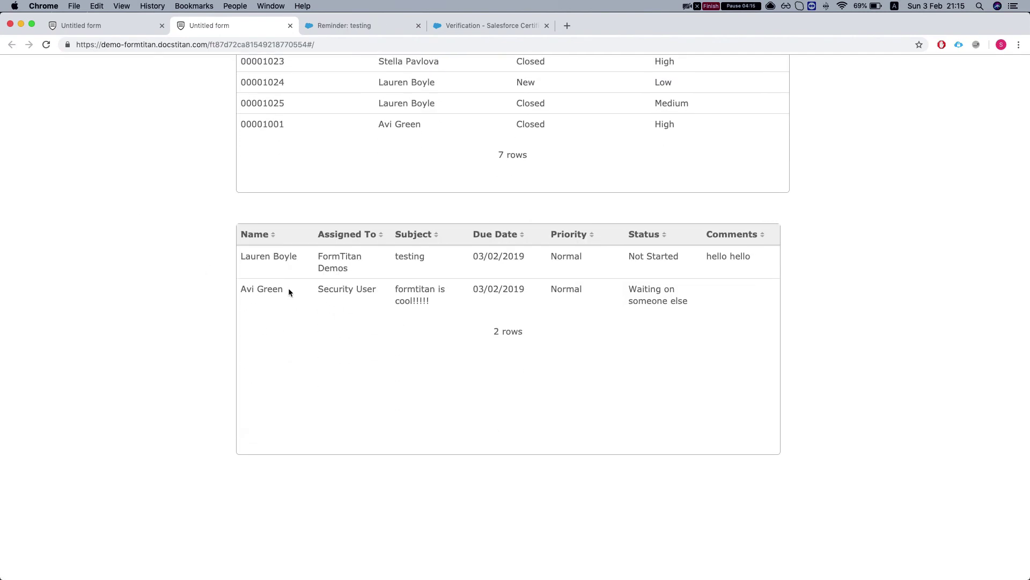
pyautogui.moveTo(241, 289); pyautogui.dragTo(437, 298)
pyautogui.moveTo(629, 291); pyautogui.dragTo(694, 302)
pyautogui.click(753, 283)
pyautogui.scroll(-1, 625, 345)
pyautogui.scroll(8, 300, 214)
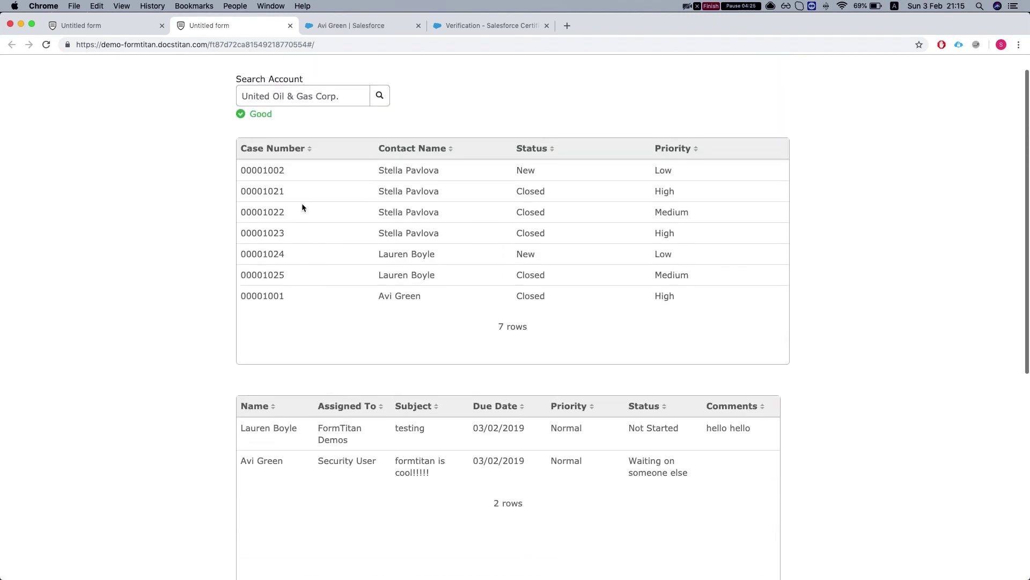